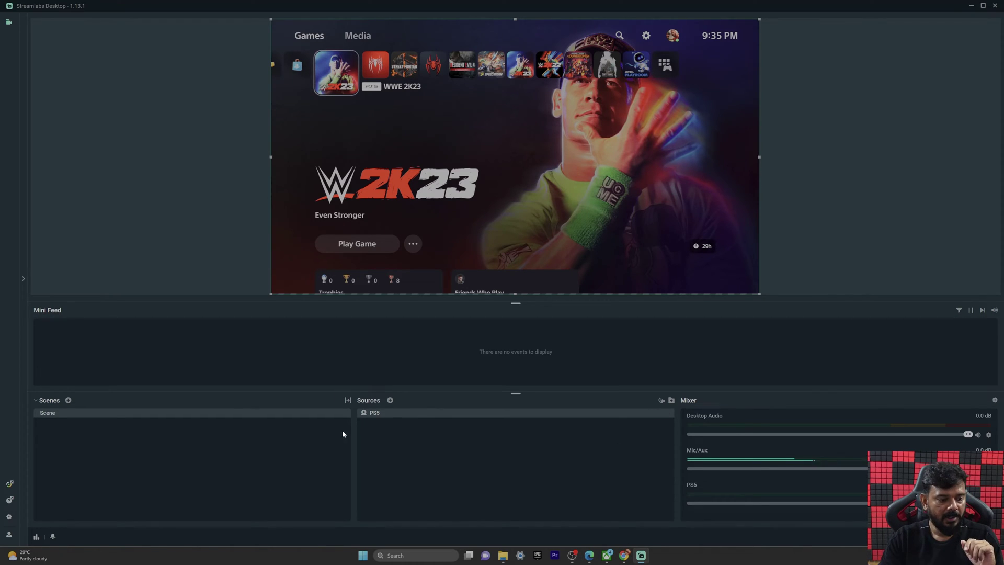
# Open the account Connect page from the sidebar and skip signing in to any platform
pyautogui.click(9, 536)
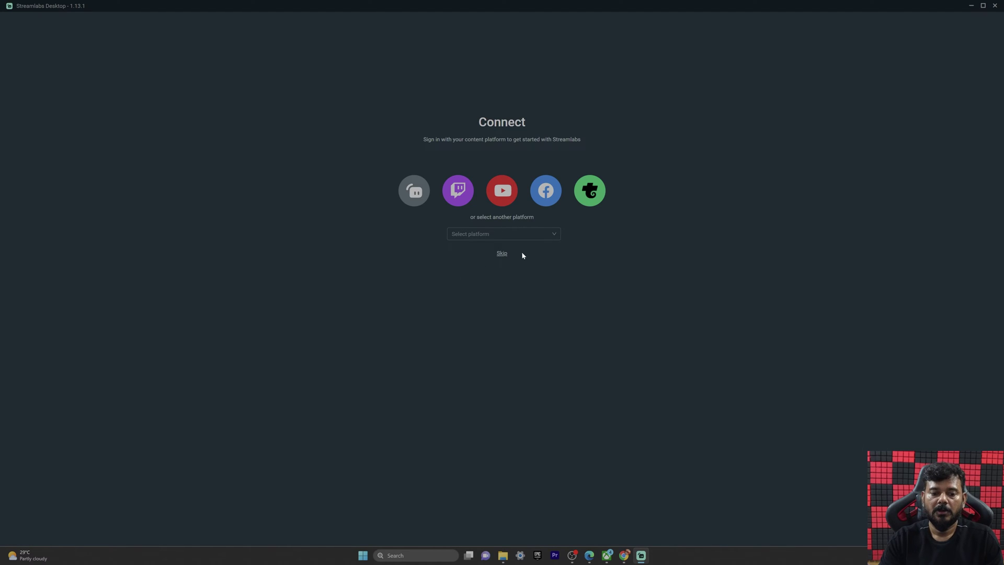
pyautogui.click(502, 253)
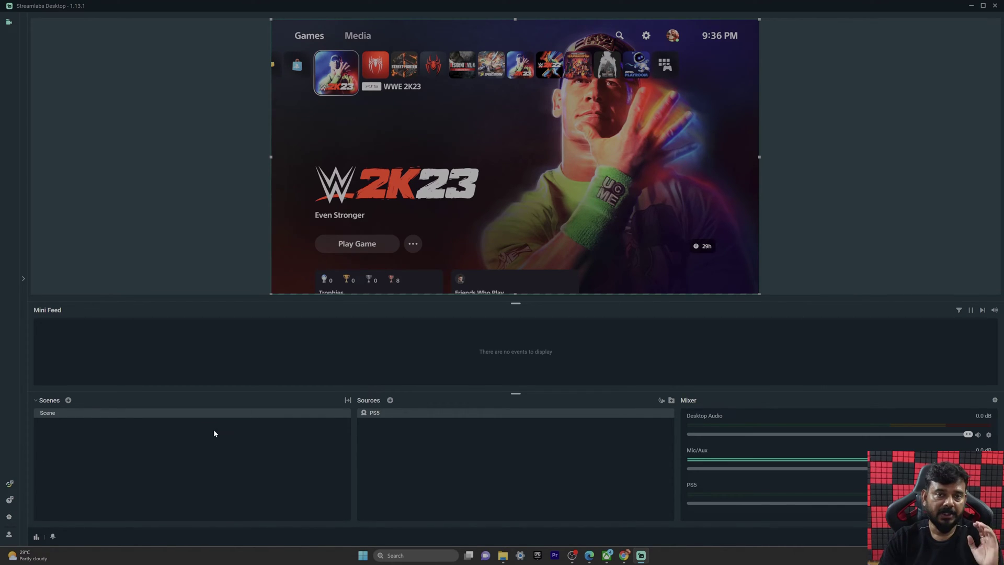
# Set the Output recording path to E:\OBS Videos and close Settings
pyautogui.click(10, 517)
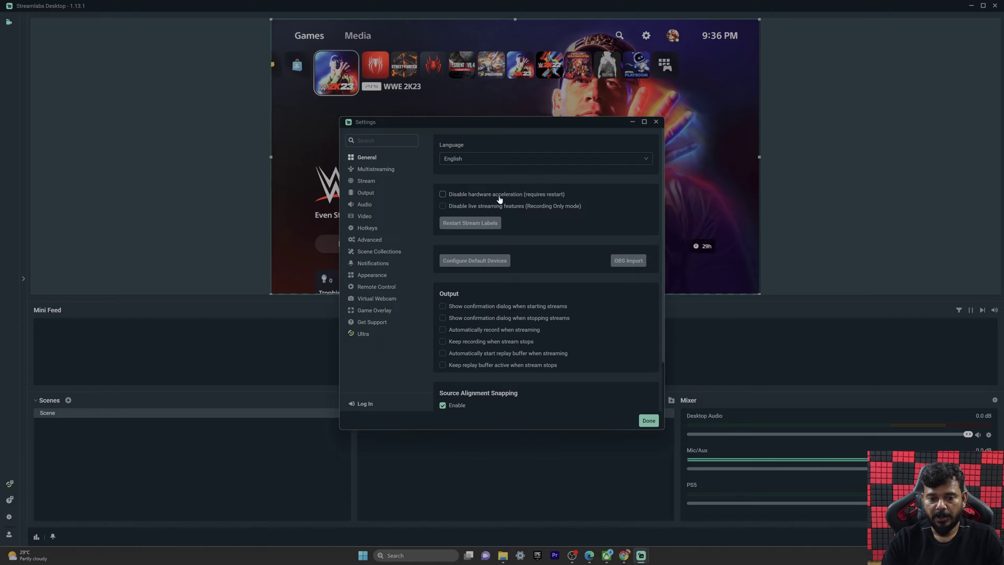
pyautogui.click(367, 220)
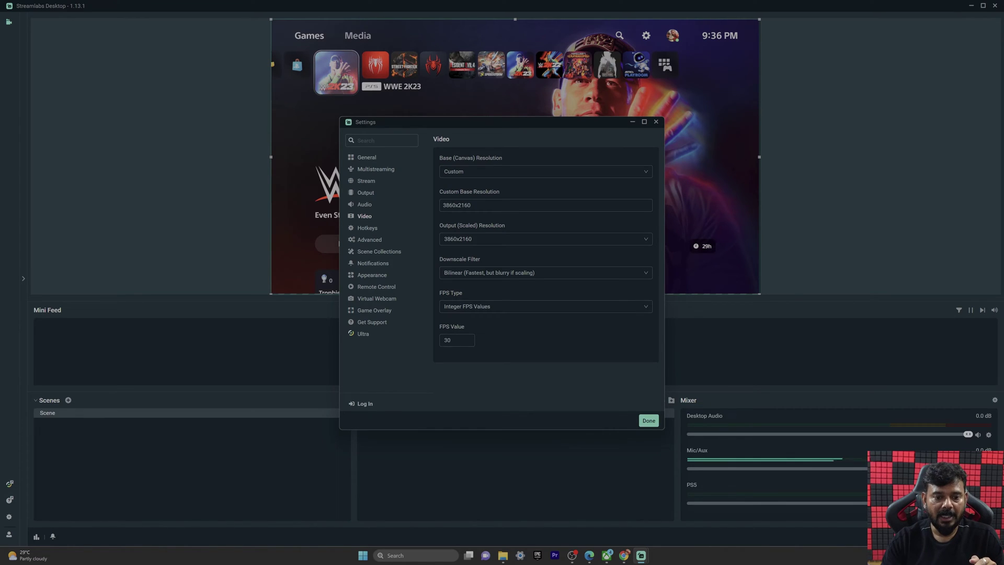
pyautogui.click(367, 194)
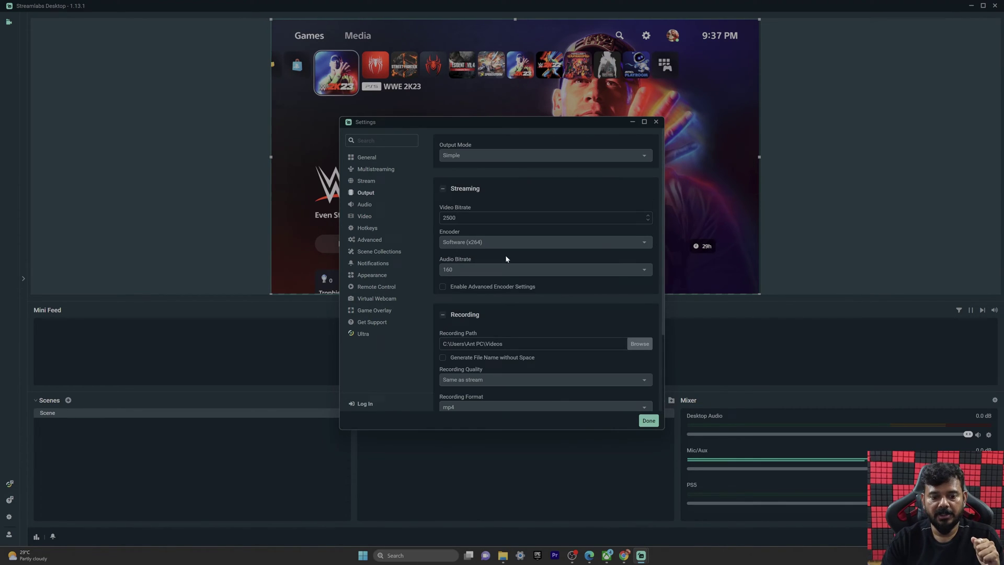
pyautogui.scroll(-3, 502, 343)
pyautogui.click(634, 267)
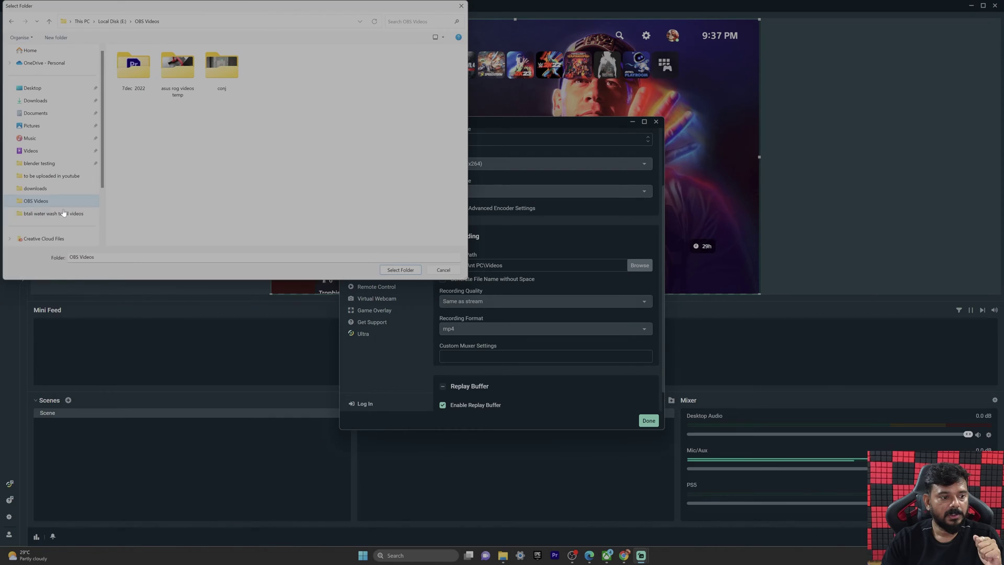
pyautogui.click(401, 269)
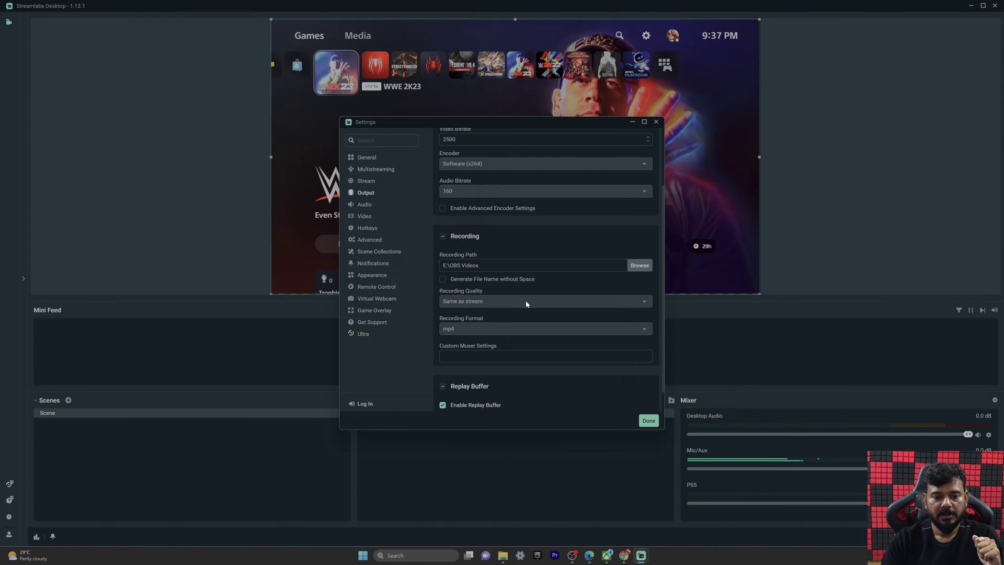
pyautogui.click(648, 421)
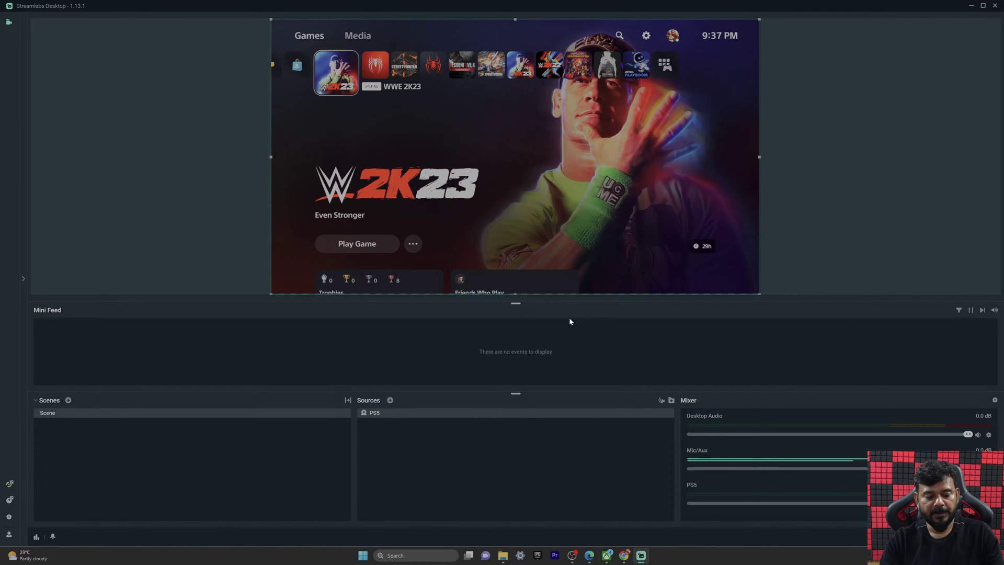
# Open the %AppData% Roaming folder through the Windows Run prompt
pyautogui.press('super+r')
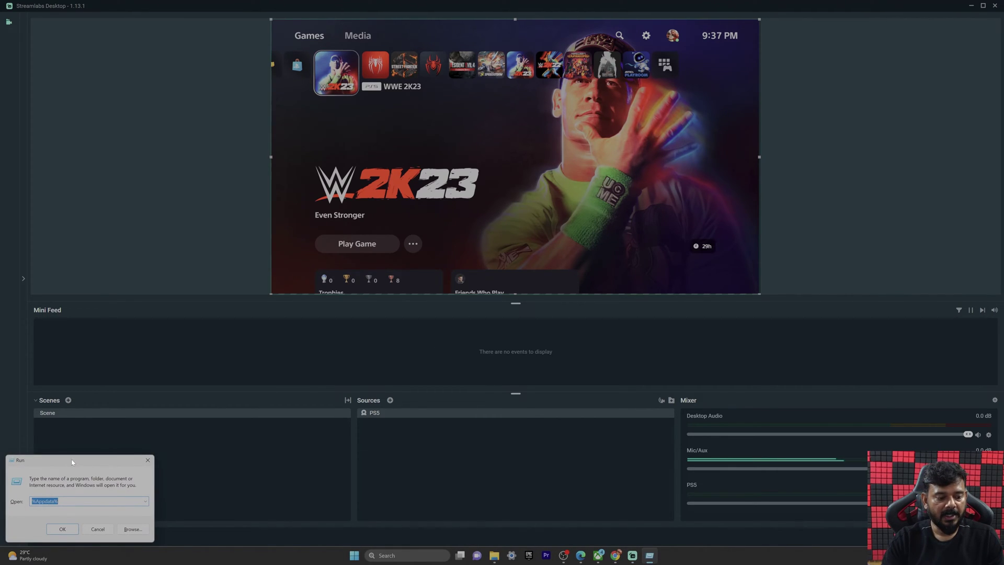
pyautogui.moveTo(72, 461); pyautogui.dragTo(488, 171)
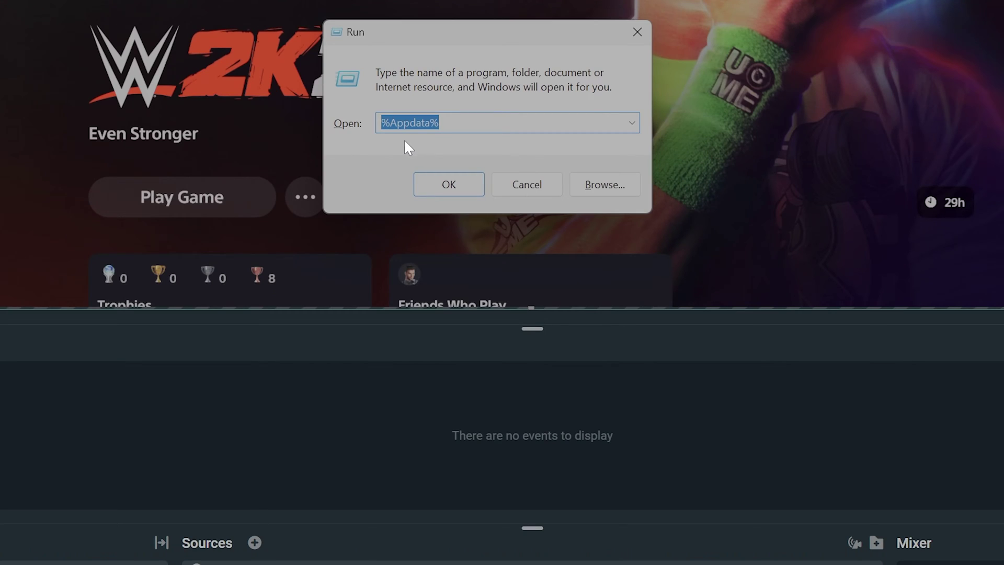
pyautogui.press('End')
pyautogui.hotkey('shift', 'Left')
pyautogui.press('Right')
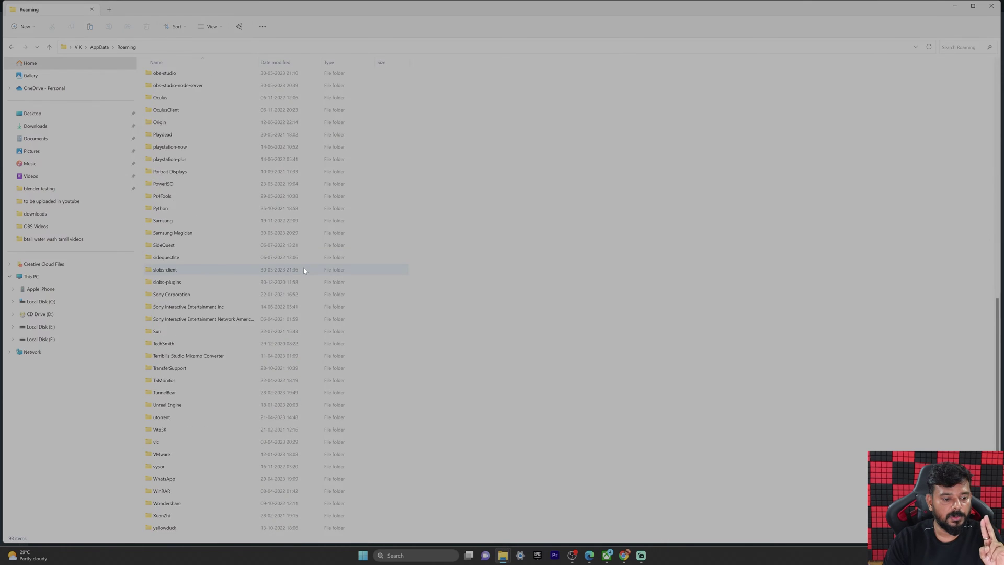
# Locate the Streamlabs OBS and slobs-client folders in Roaming
pyautogui.click(204, 530)
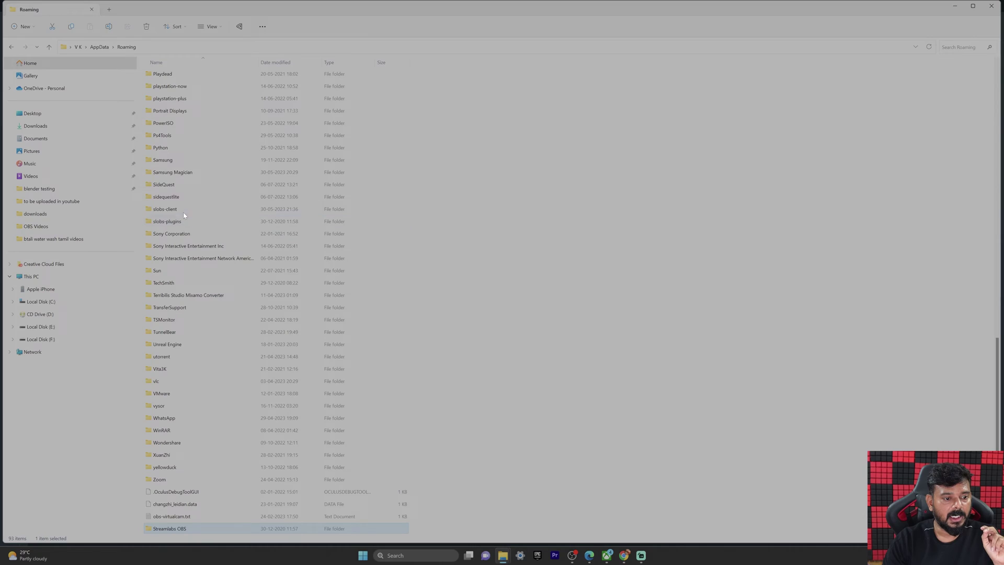
pyautogui.moveTo(184, 209)
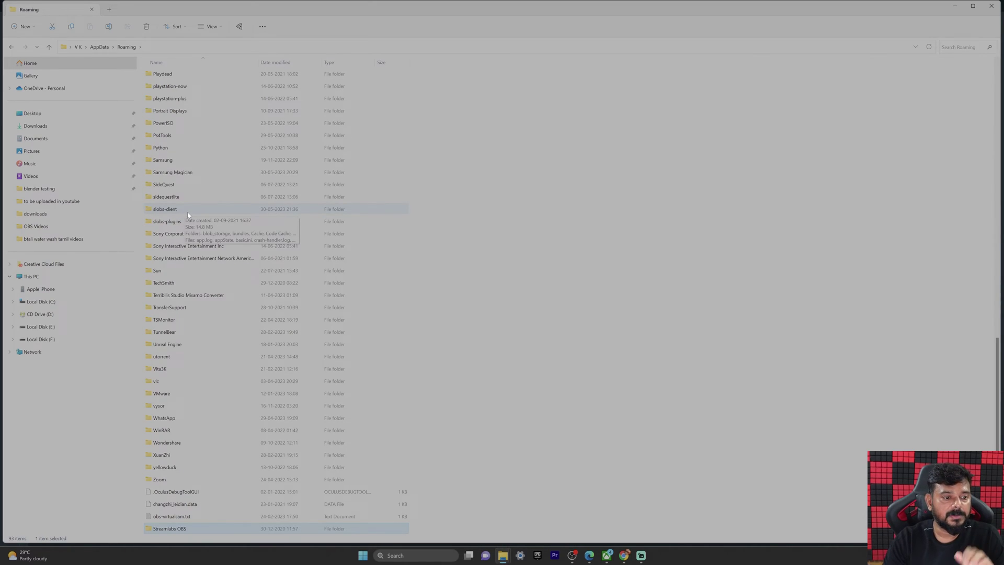
pyautogui.click(187, 211)
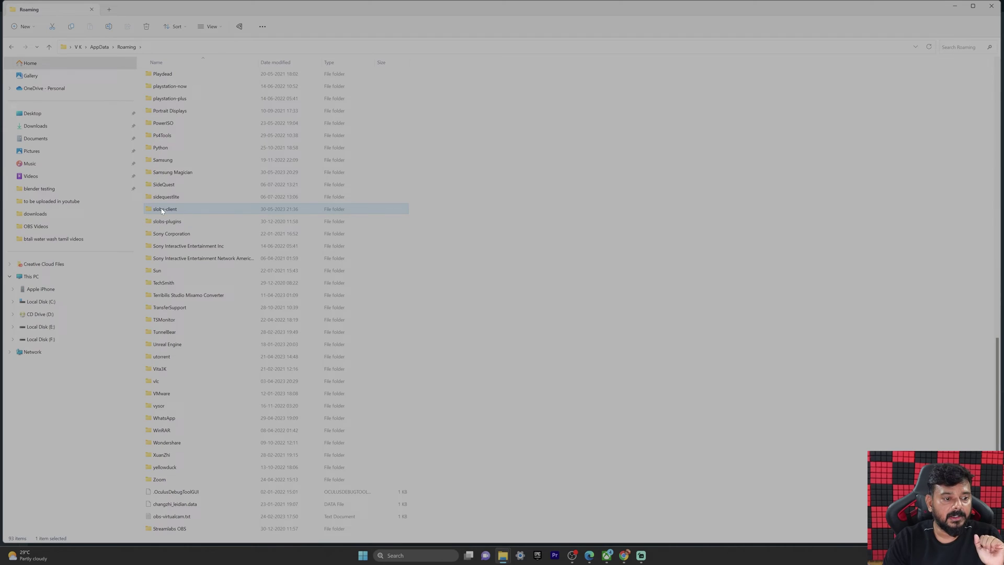
pyautogui.click(184, 270)
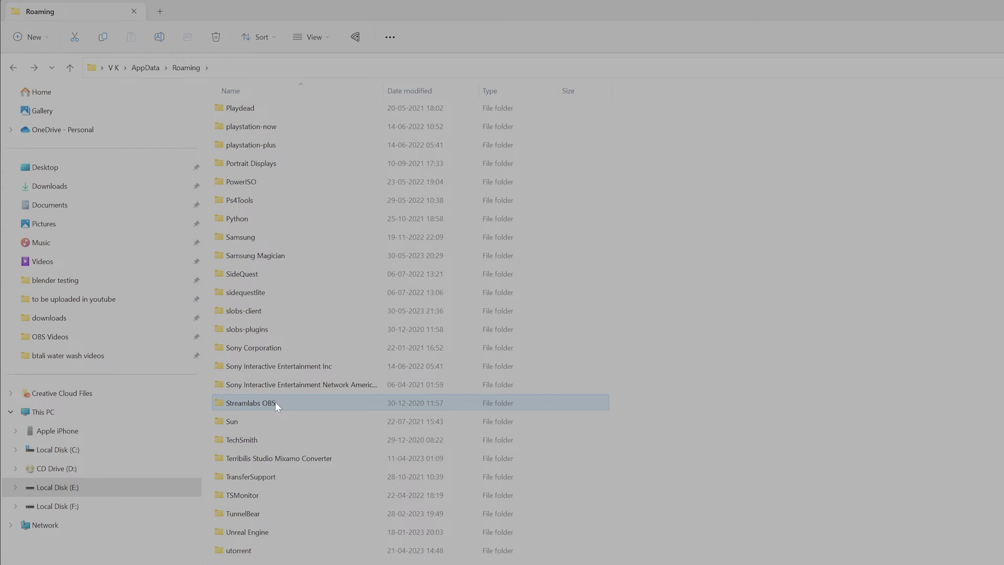
# Duplicate the Streamlabs OBS folder as a 'Streamlabs OBS - Copy' backup
pyautogui.rightClick(276, 403)
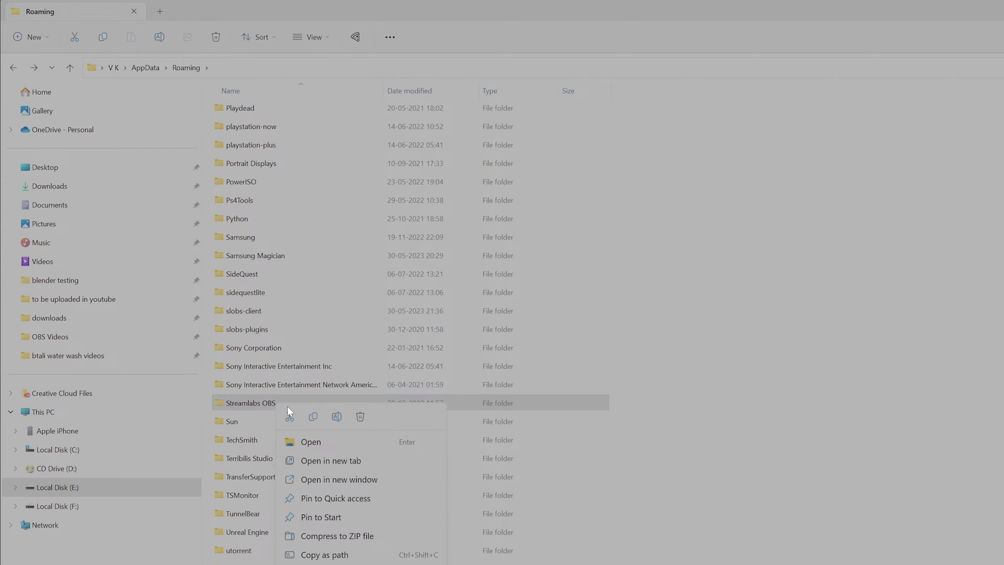
pyautogui.click(314, 422)
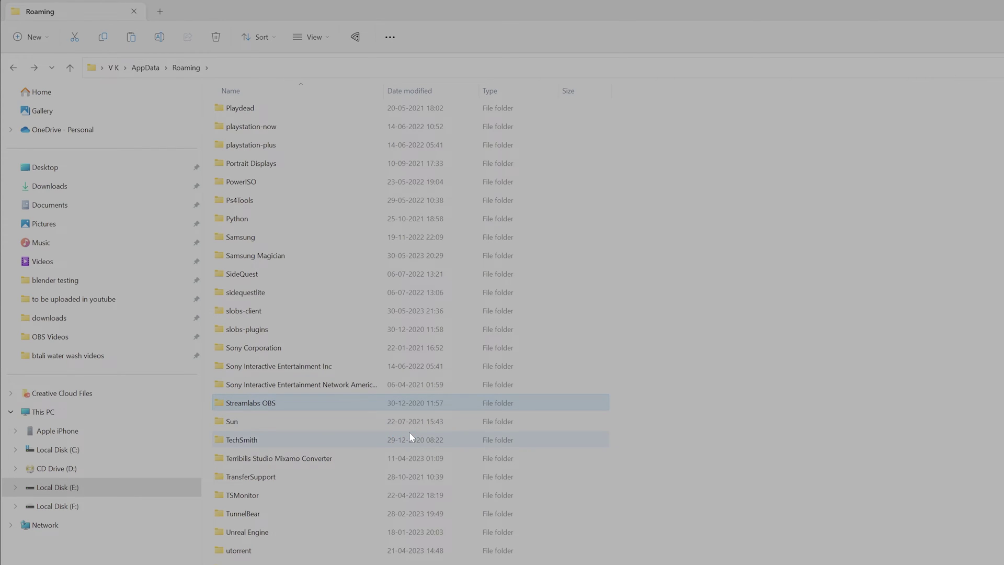
pyautogui.hotkey('ctrl', 'v')
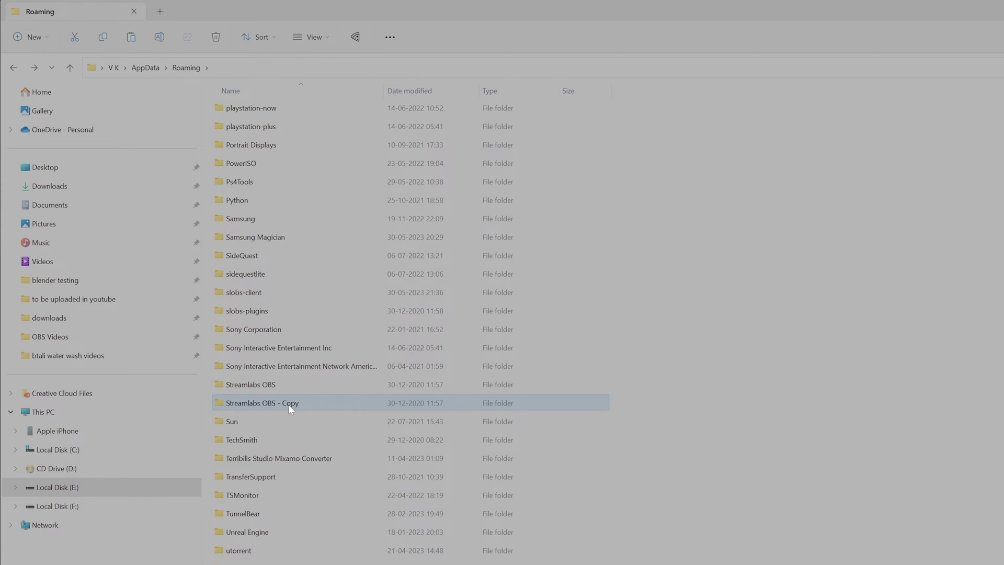
# Duplicate the slobs-client folder as a 'slobs-client - Copy' backup
pyautogui.click(263, 291)
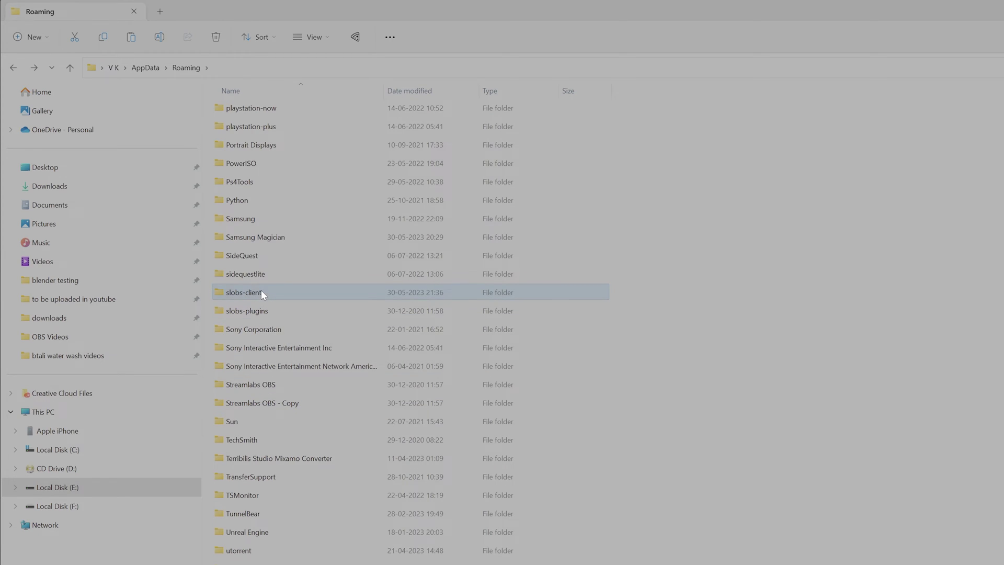
pyautogui.rightClick(261, 292)
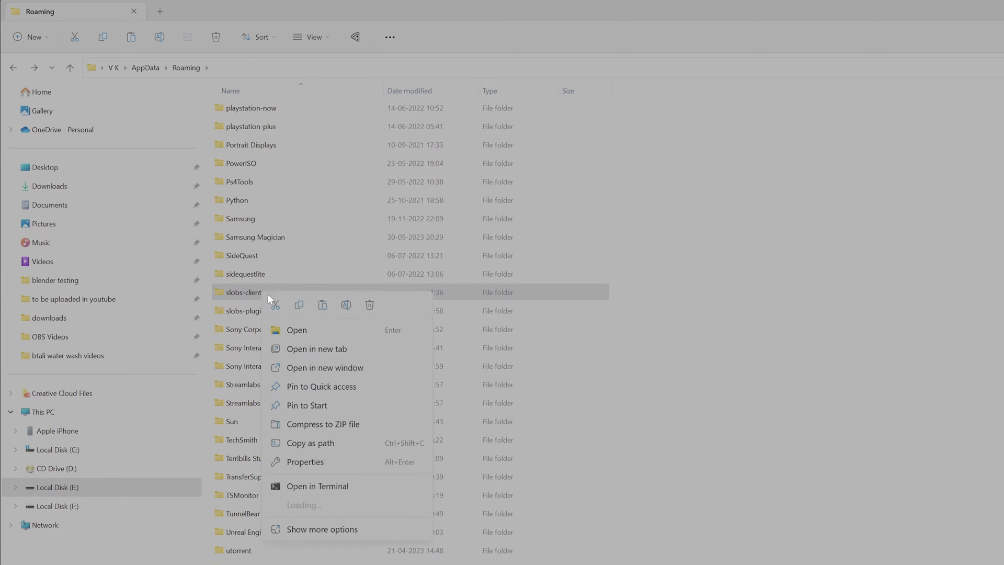
pyautogui.click(302, 306)
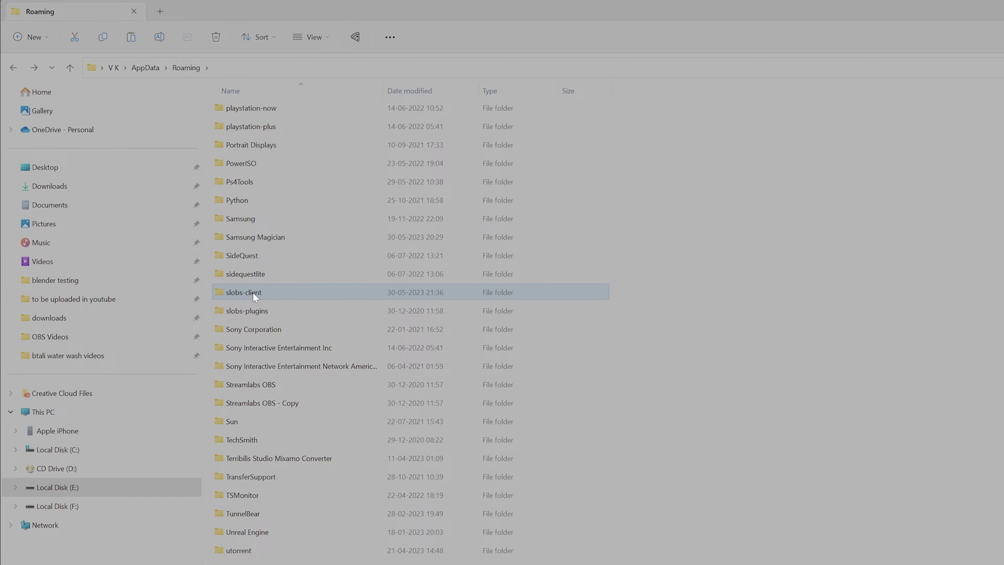
pyautogui.scroll(-1, 252, 551)
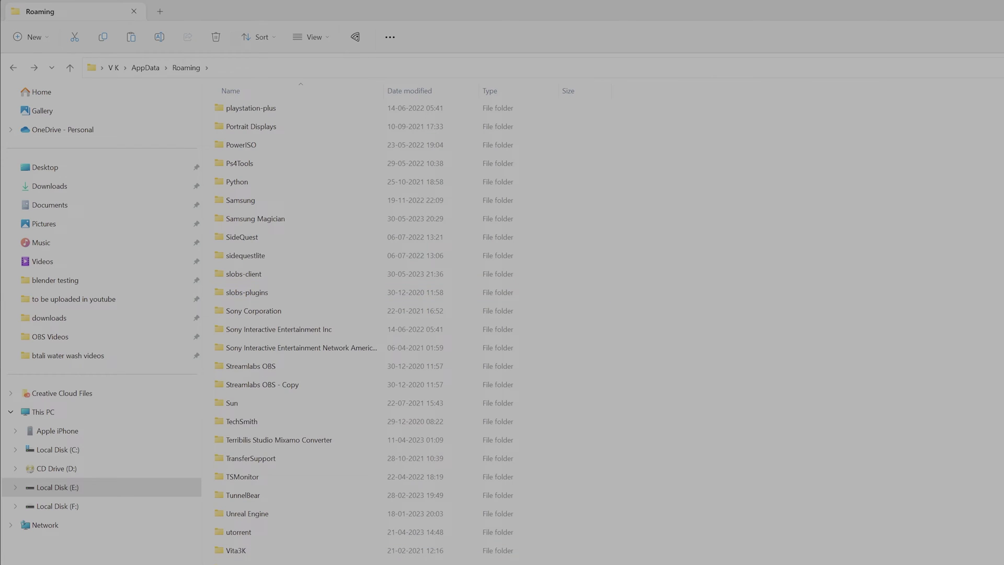
pyautogui.hotkey('ctrl', 'v')
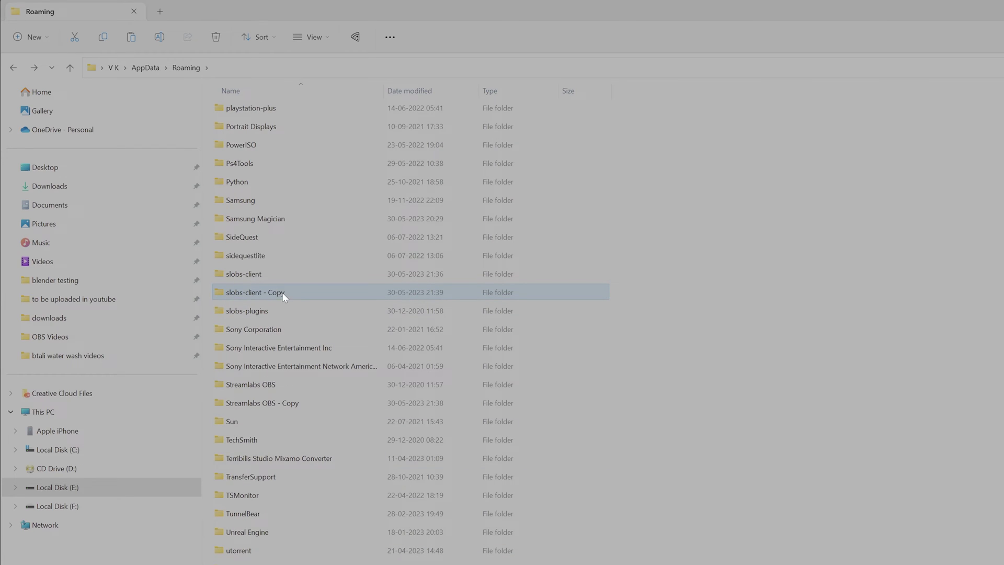
pyautogui.write('st')
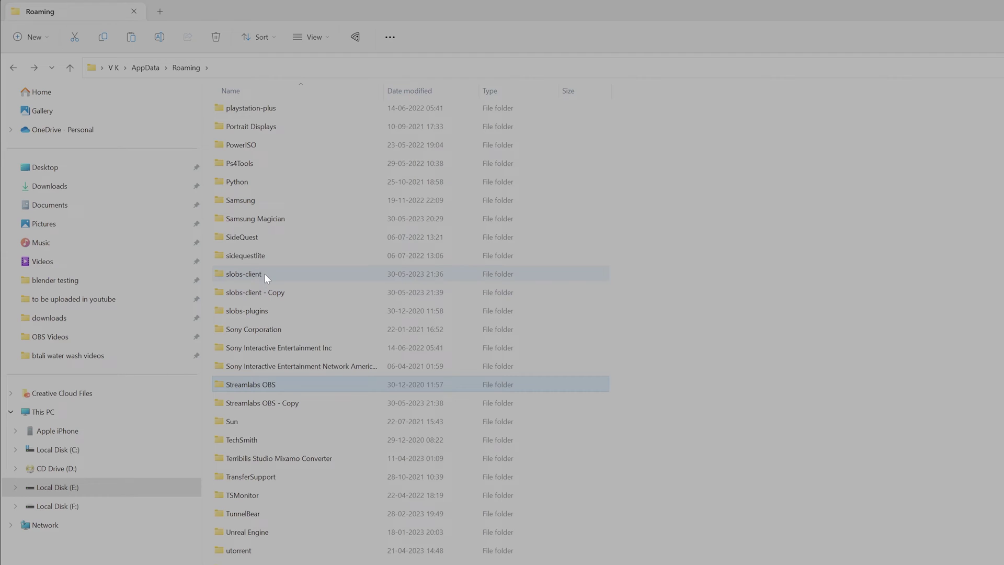
# Remove the original slobs-client and Streamlabs OBS folders, keeping only their '- Copy' backups
pyautogui.click(263, 274)
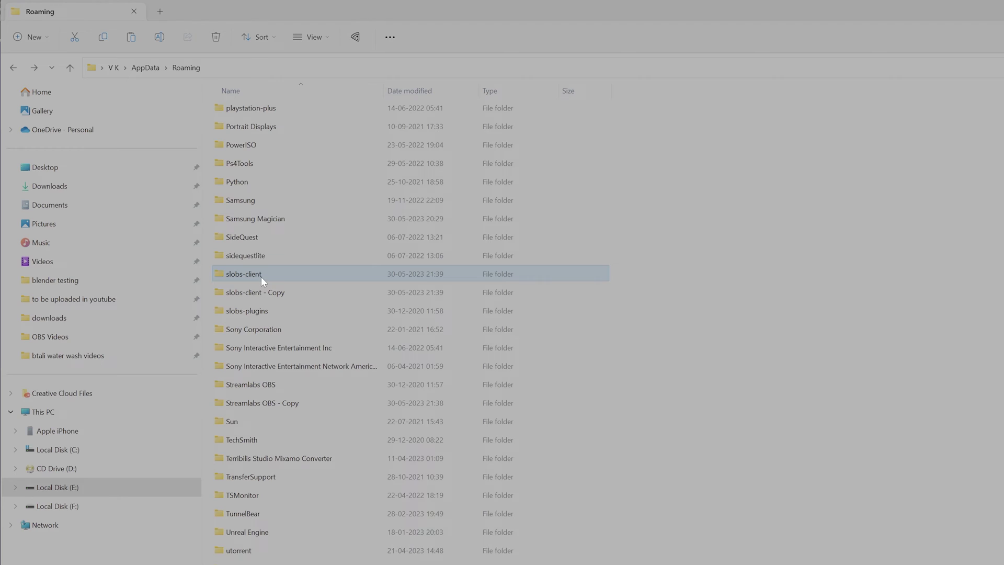
pyautogui.press('Delete')
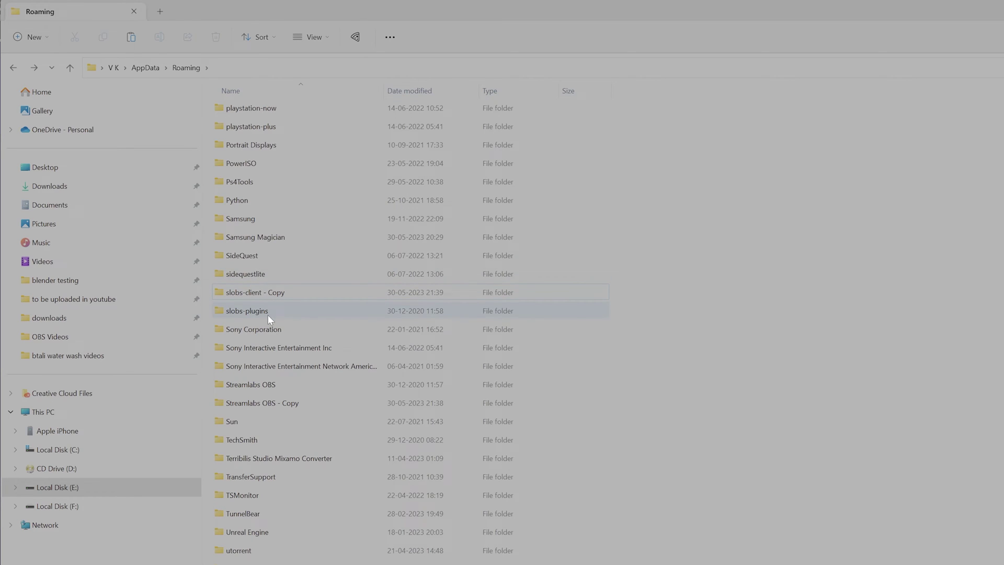
pyautogui.click(272, 384)
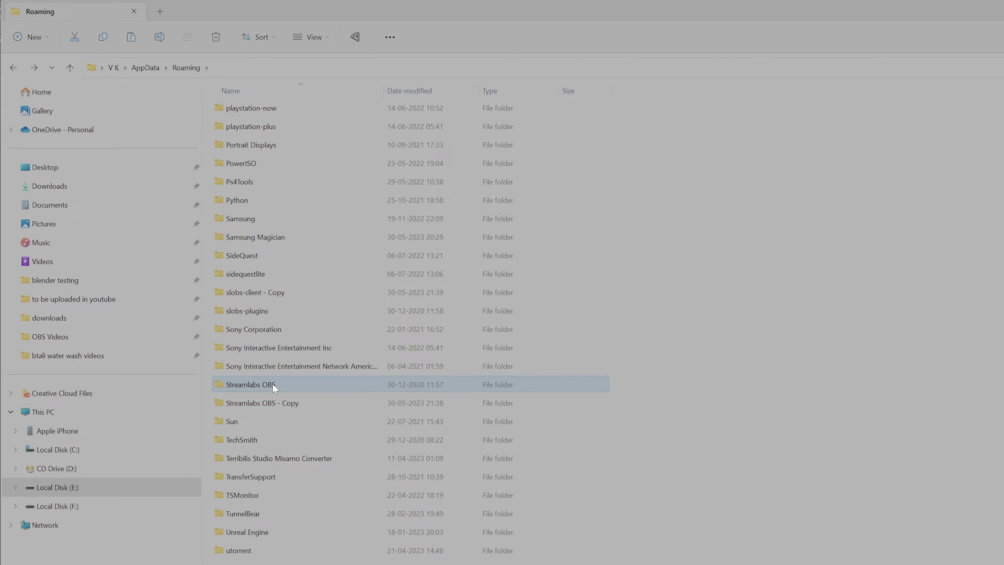
pyautogui.press('Delete')
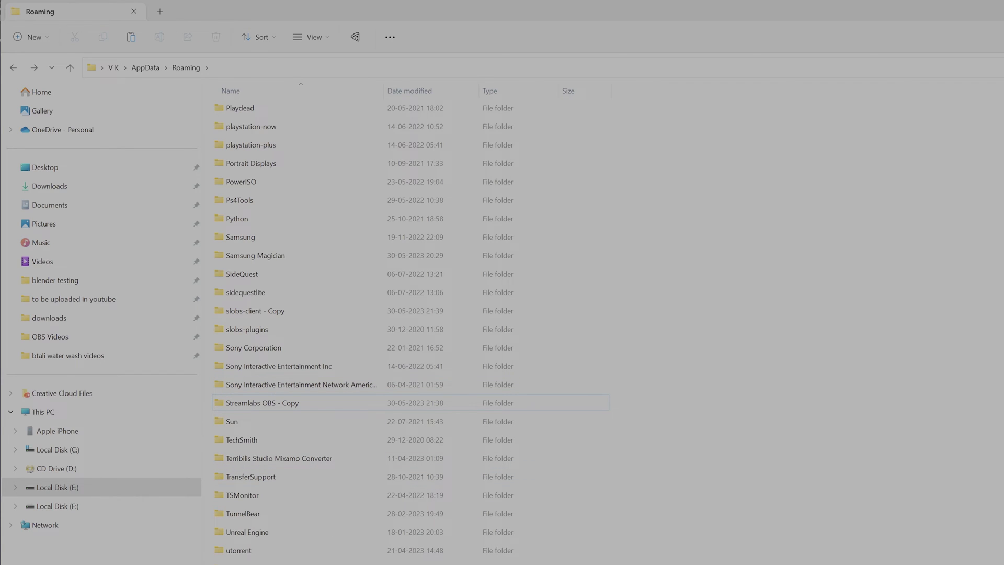
# Relaunch Streamlabs OBS as administrator from Windows search and maximize its window
pyautogui.press('super')
pyautogui.write('strea')
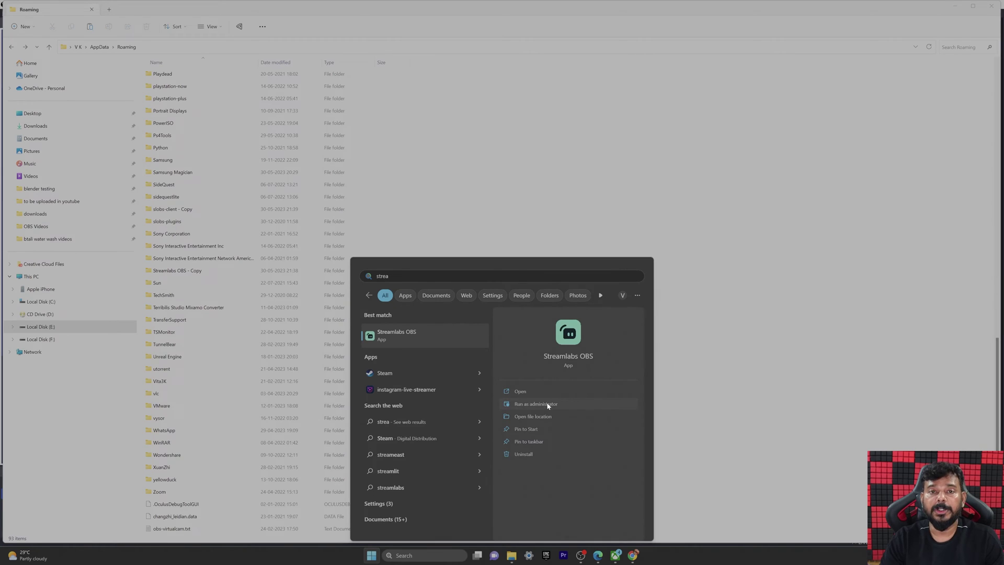
pyautogui.click(547, 405)
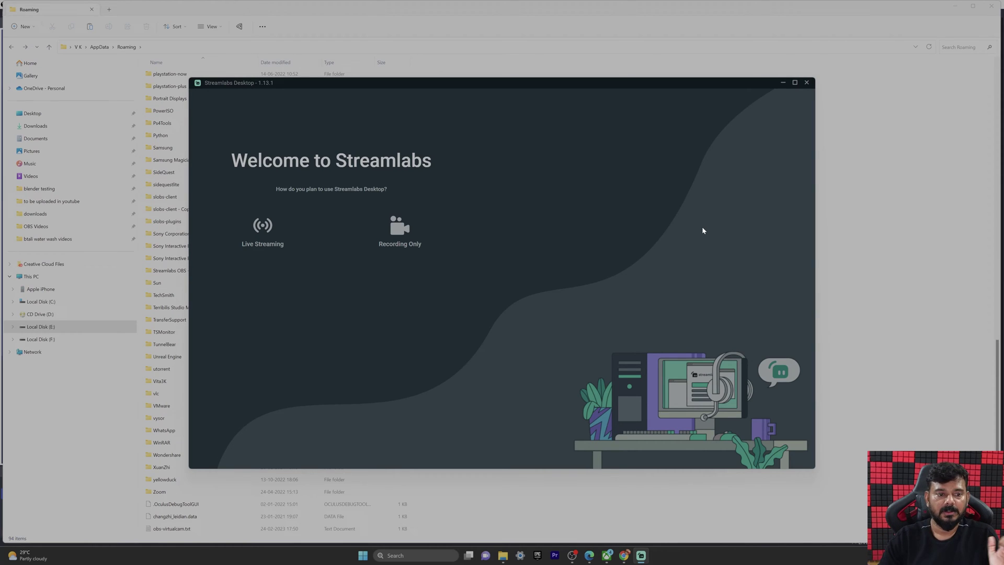
pyautogui.click(794, 82)
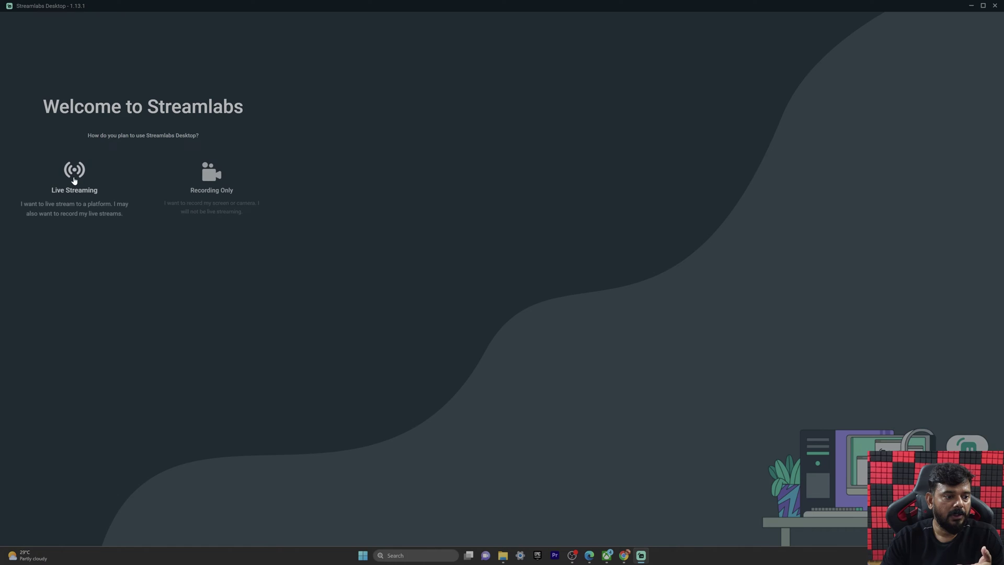
# Complete onboarding as Live Streaming, skipping sign-in, starting fresh, then dismiss both editor tips
pyautogui.click(74, 180)
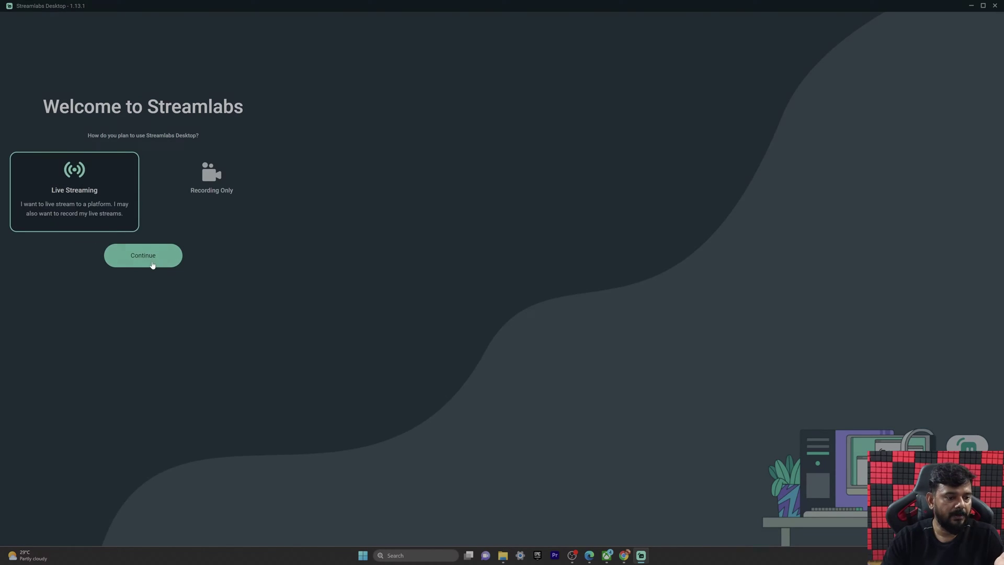
pyautogui.click(152, 257)
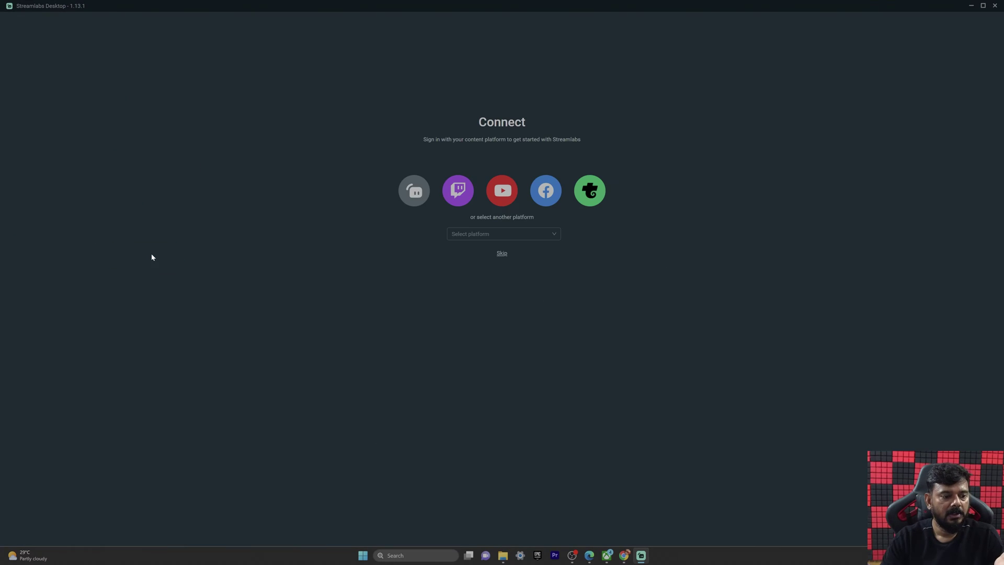
pyautogui.click(501, 254)
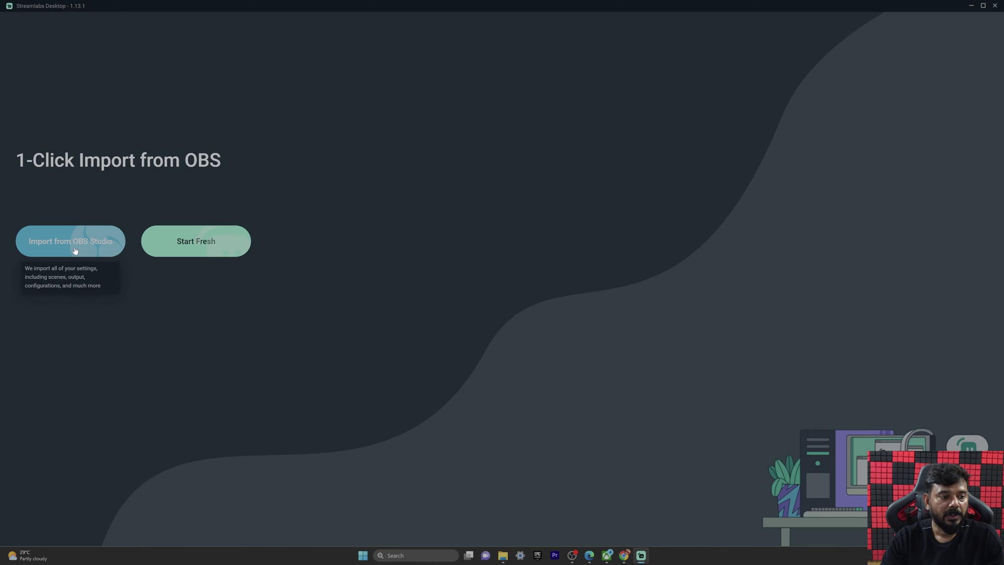
pyautogui.click(214, 247)
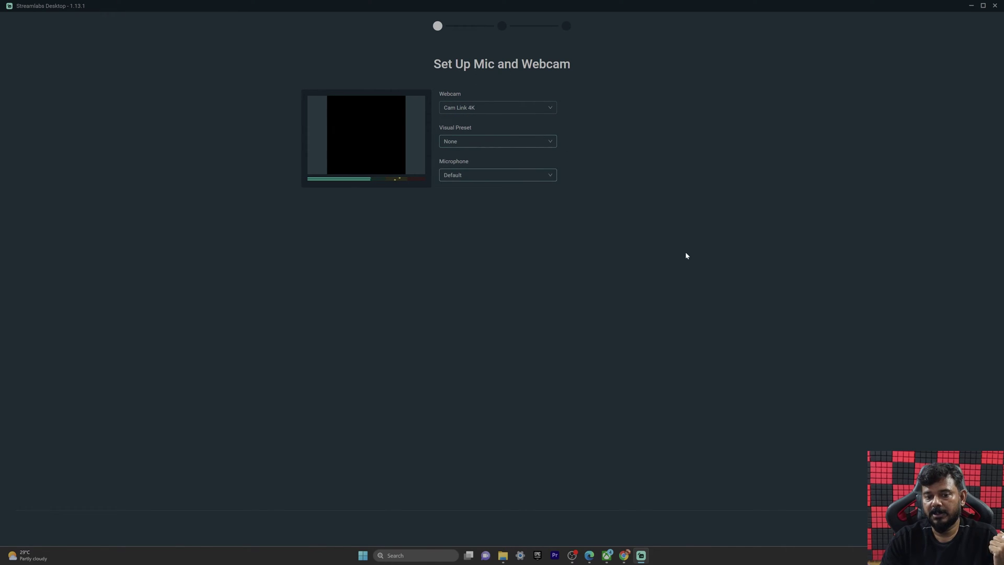
pyautogui.press('Return')
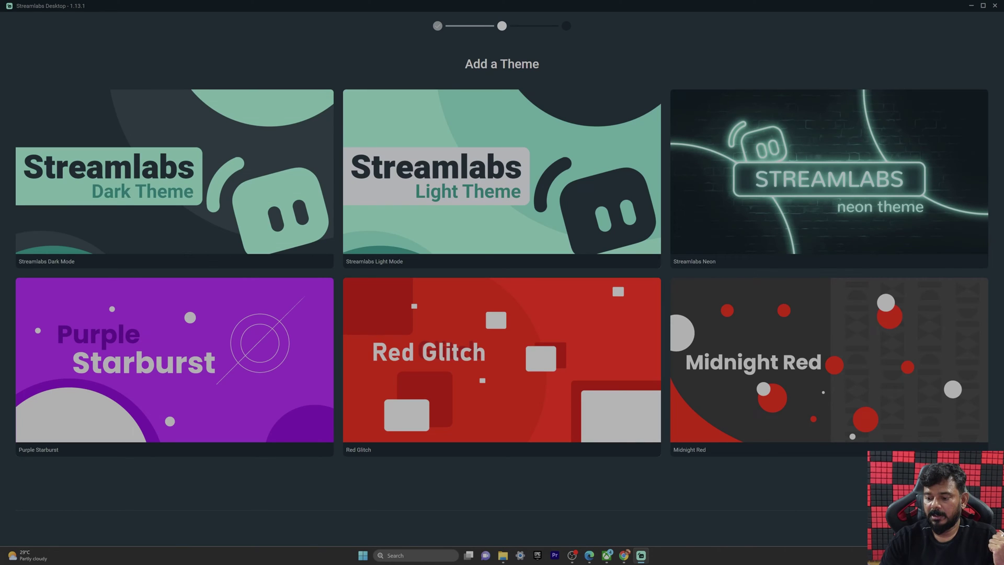
pyautogui.press('Return')
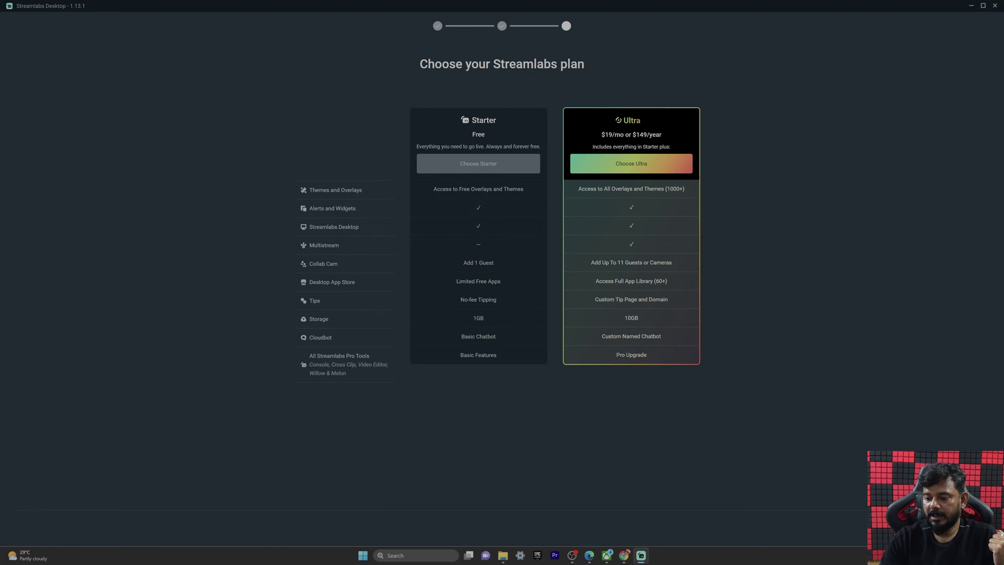
pyautogui.press('Return')
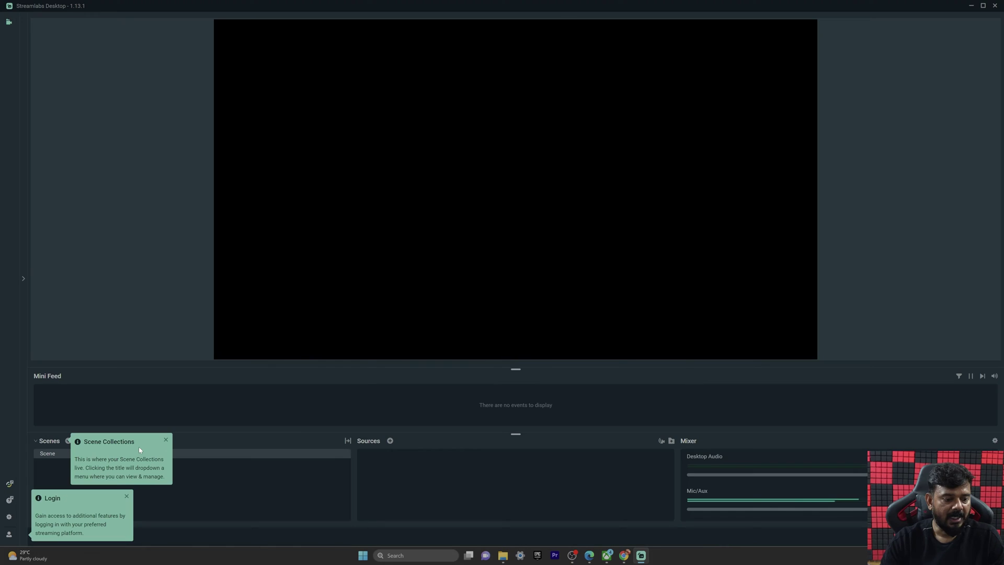
pyautogui.click(166, 440)
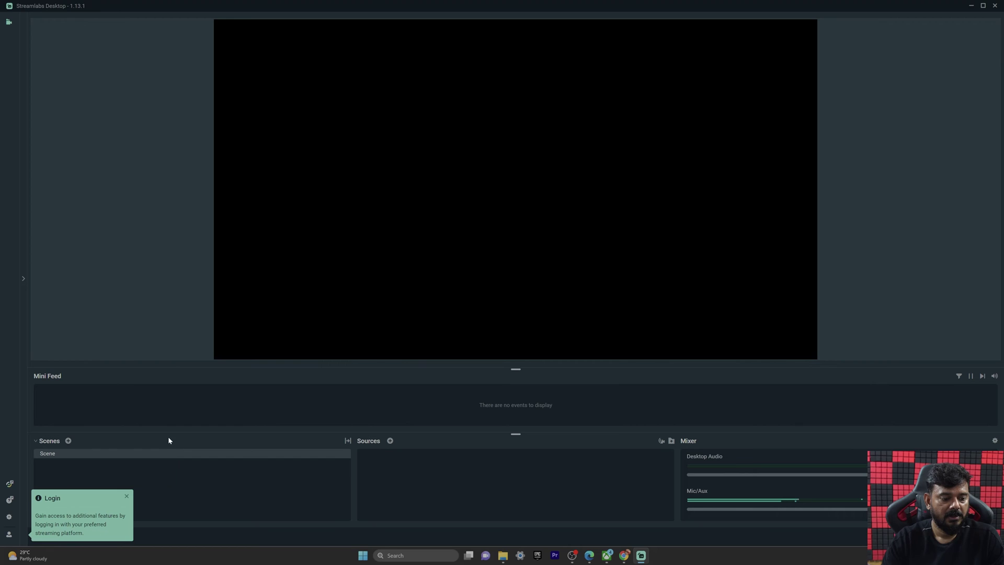
pyautogui.click(126, 497)
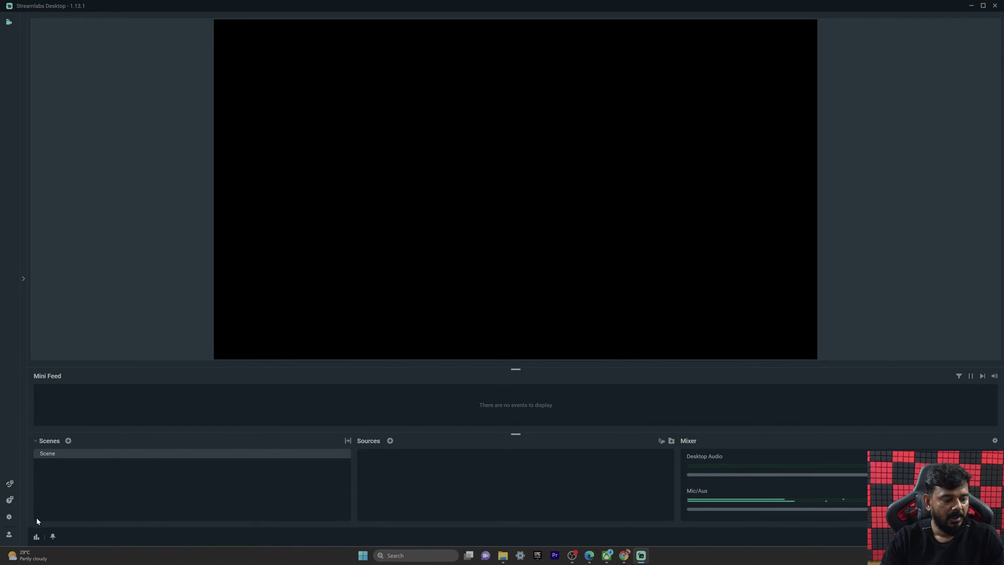
pyautogui.click(10, 517)
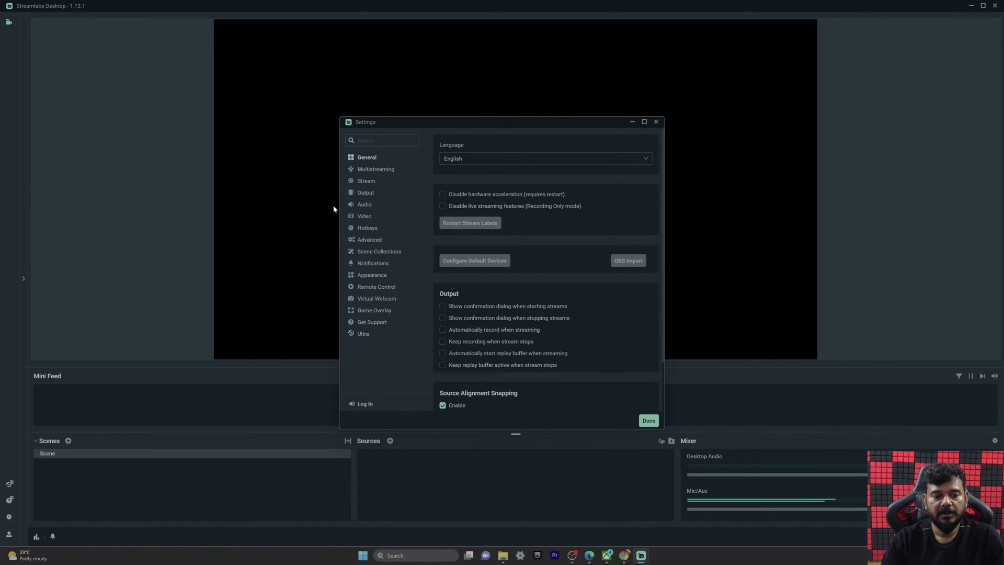
pyautogui.click(368, 194)
pyautogui.scroll(-2, 494, 328)
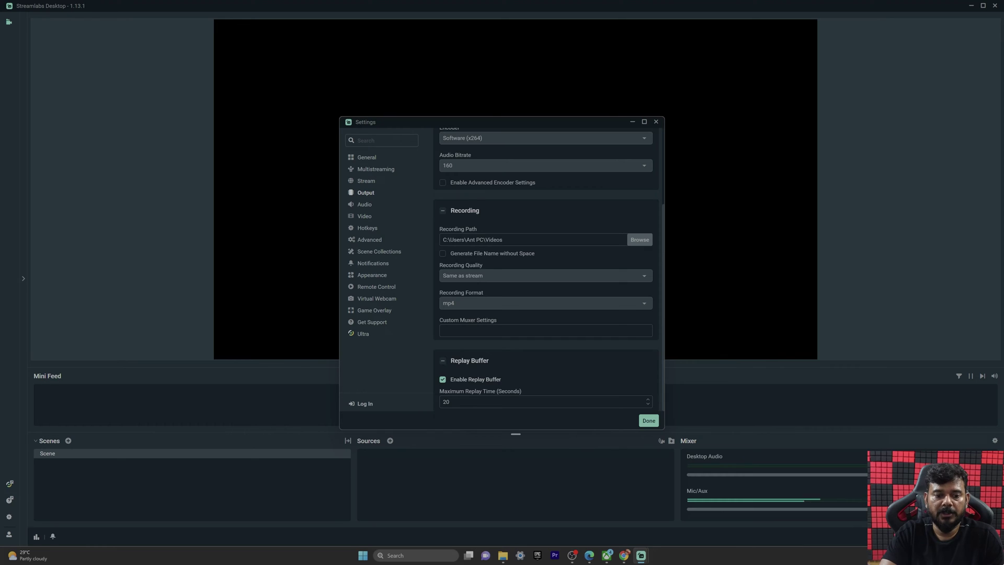
pyautogui.moveTo(442, 240); pyautogui.dragTo(503, 239)
pyautogui.click(375, 217)
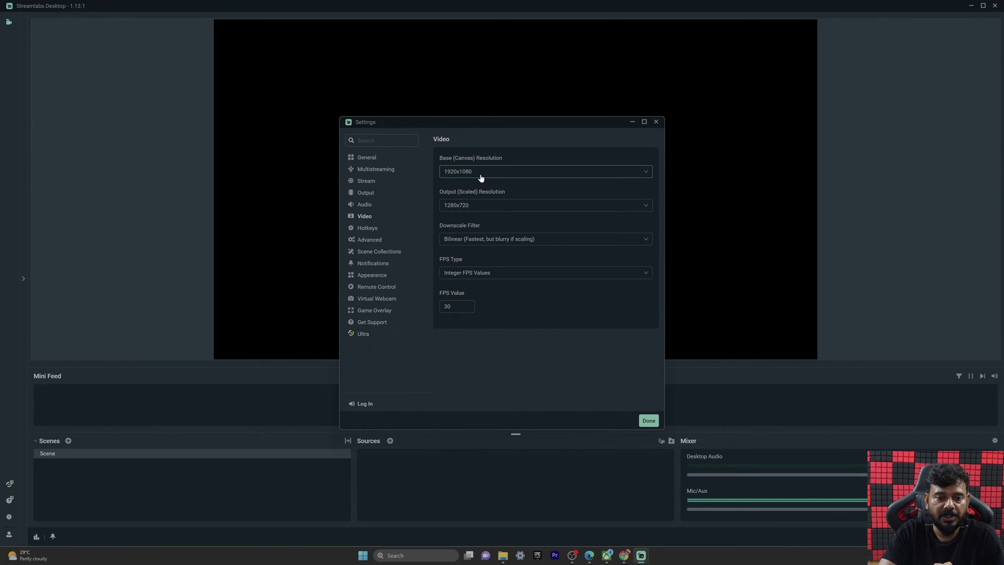
pyautogui.click(648, 420)
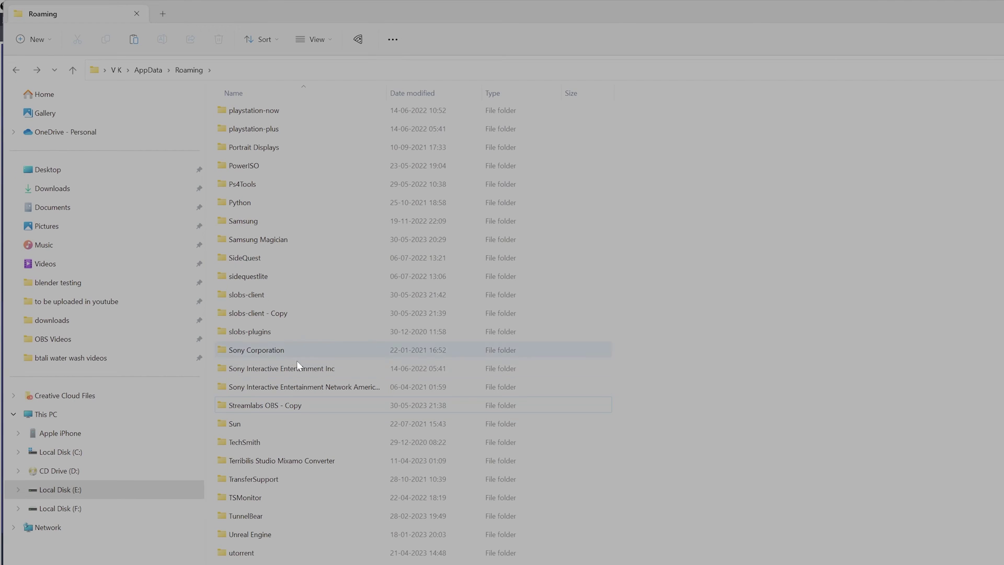
# Delete the newly created slobs-client folder
pyautogui.click(286, 316)
pyautogui.click(269, 296)
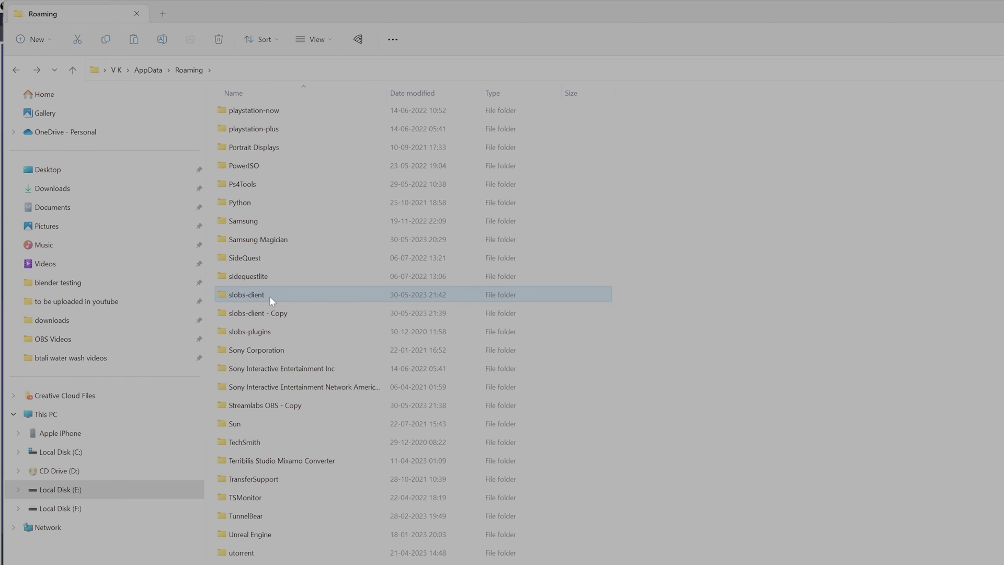
pyautogui.press('Delete')
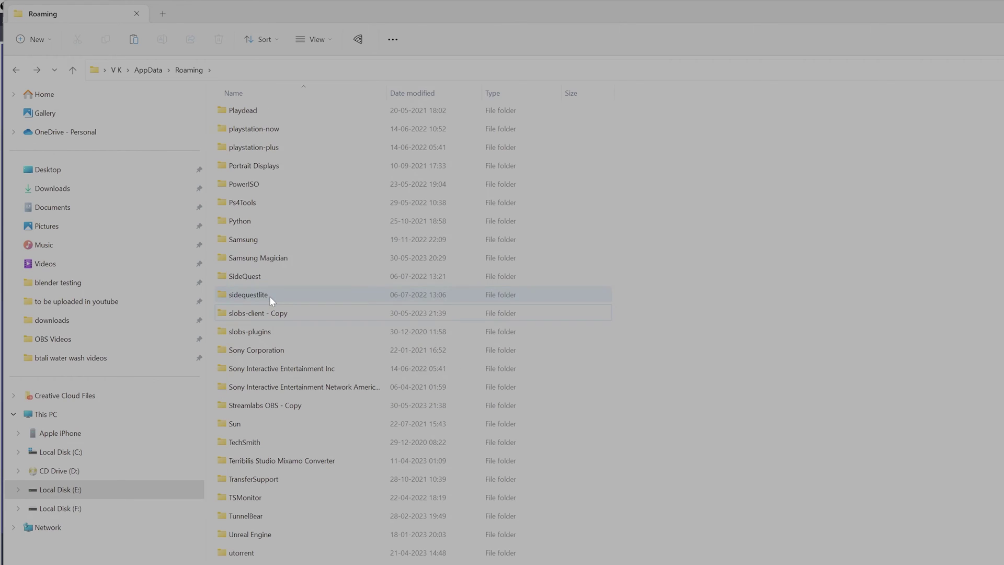
# Rename 'Streamlabs OBS - Copy' back to 'Streamlabs OBS'
pyautogui.click(294, 409)
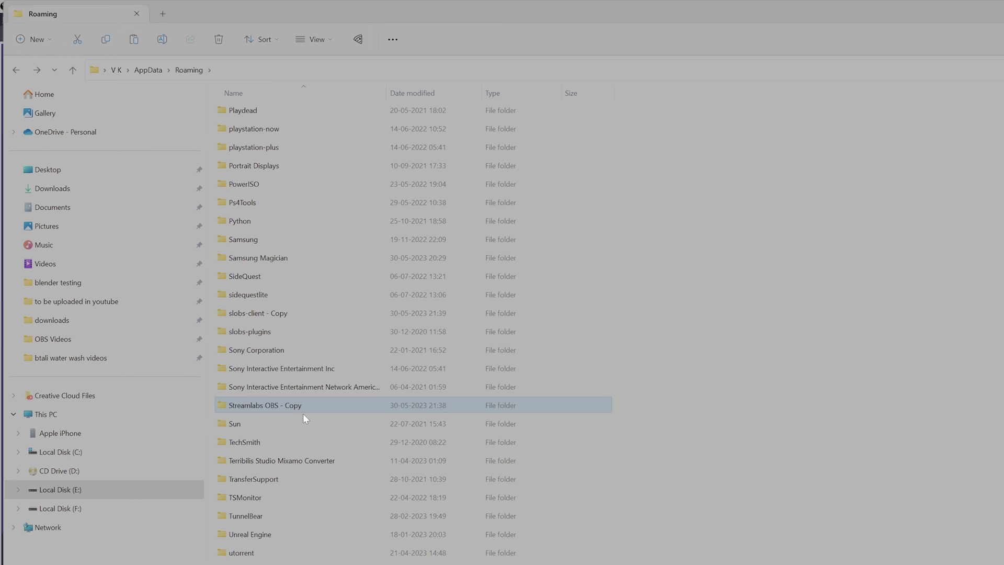
pyautogui.press('F2')
pyautogui.press('End')
pyautogui.press('BackSpace')
pyautogui.press('BackSpace')
pyautogui.press('BackSpace')
pyautogui.press('BackSpace')
pyautogui.press('BackSpace')
pyautogui.press('BackSpace')
pyautogui.press('BackSpace')
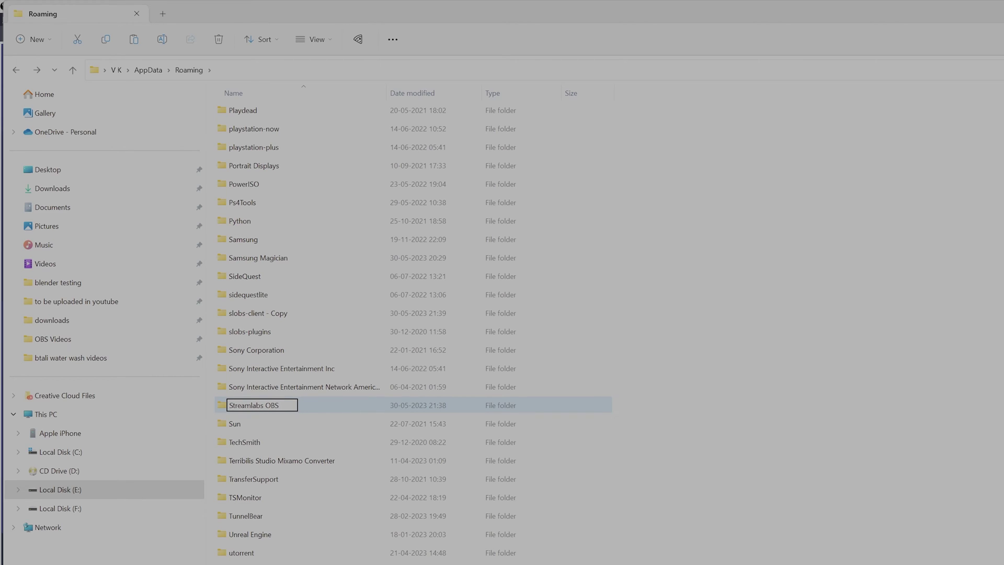
pyautogui.press('Return')
# Rename 'slobs-client - Copy' back to 'slobs-client'
pyautogui.click(268, 314)
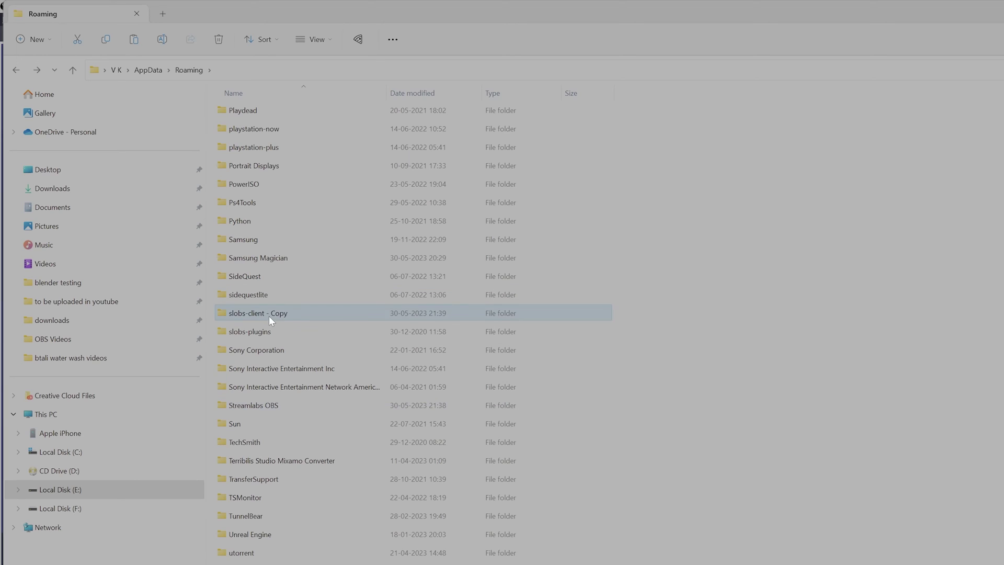
pyautogui.press('F2')
pyautogui.press('End')
pyautogui.press('BackSpace')
pyautogui.press('BackSpace')
pyautogui.press('BackSpace')
pyautogui.press('BackSpace')
pyautogui.press('BackSpace')
pyautogui.press('BackSpace')
pyautogui.press('BackSpace')
pyautogui.press('Return')
pyautogui.press('super')
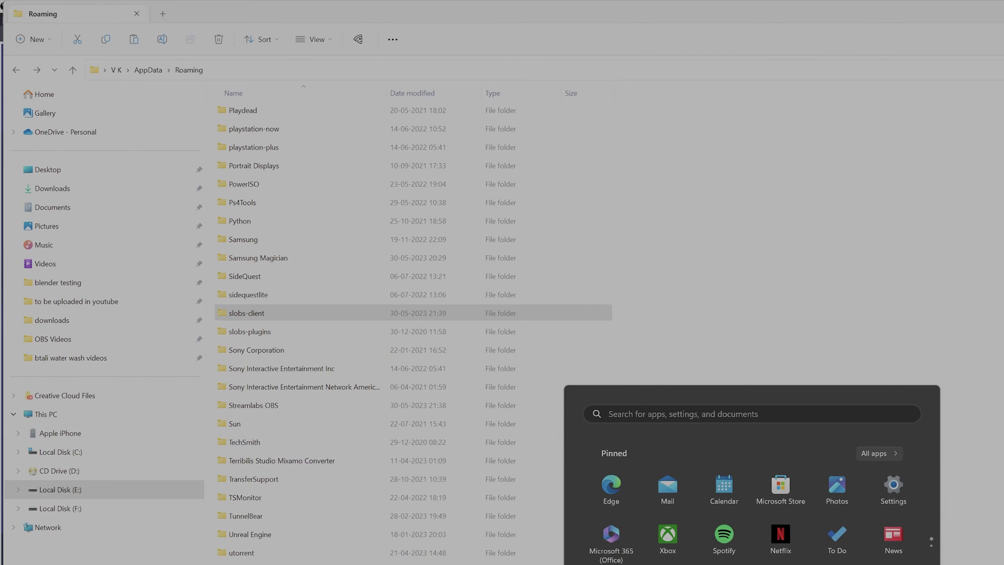
# Launch Streamlabs OBS from Start search, maximize it, and bring up Settings
pyautogui.write('strea')
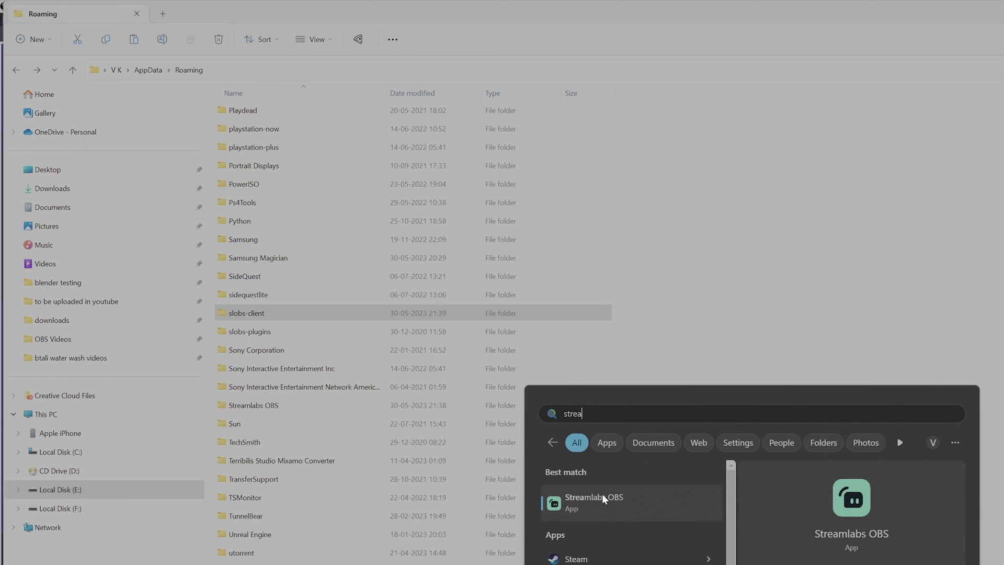
pyautogui.click(601, 494)
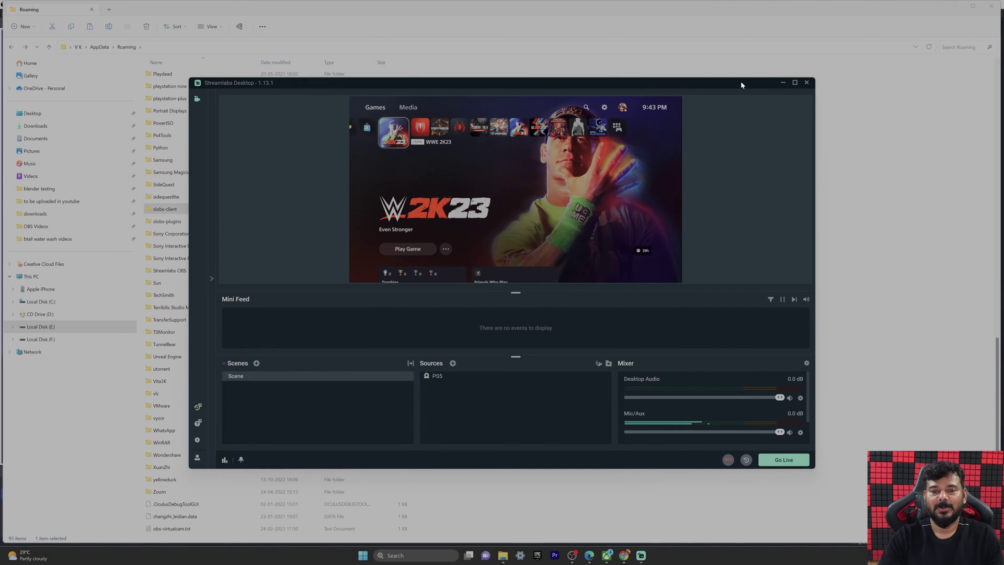
pyautogui.doubleClick(741, 85)
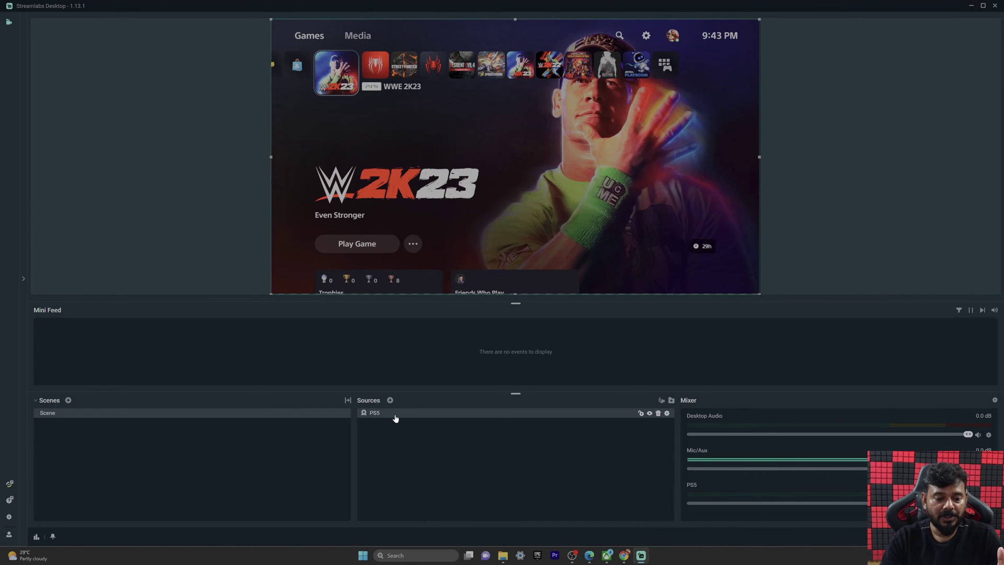
pyautogui.click(9, 516)
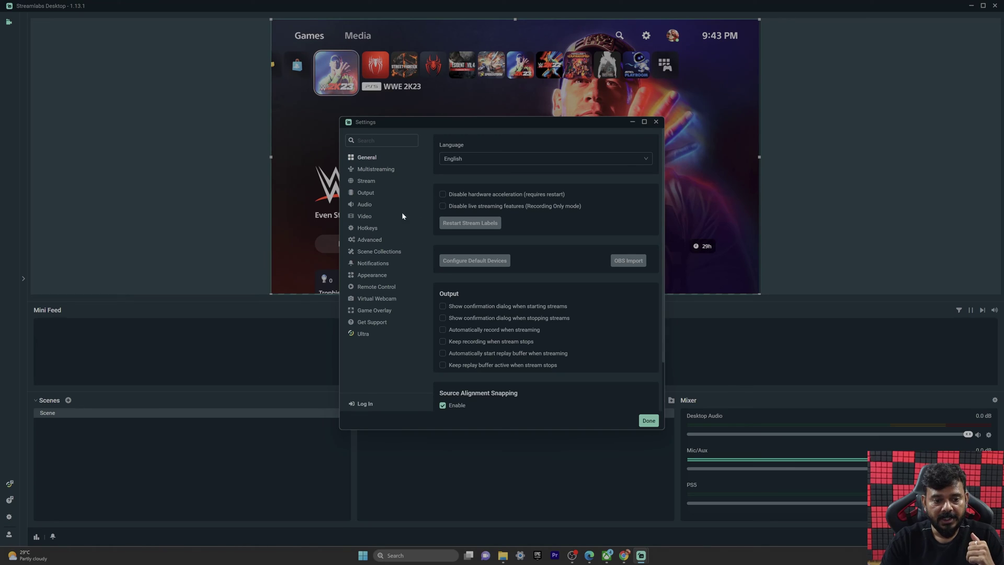
# Verify the E:\OBS Videos recording path and 3840x2160 base resolution, then close Settings
pyautogui.click(367, 193)
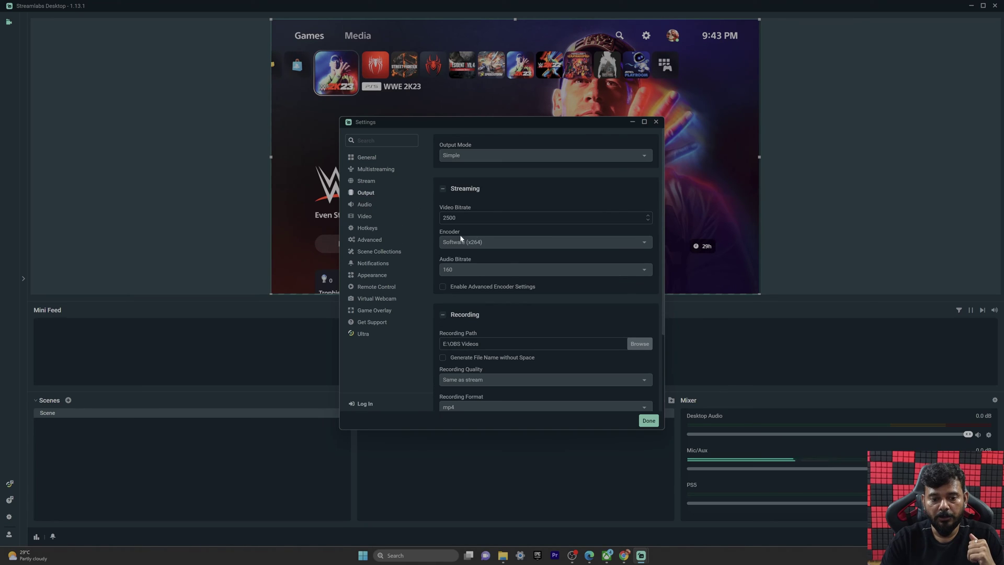
pyautogui.scroll(-3, 469, 285)
pyautogui.moveTo(479, 265); pyautogui.dragTo(438, 265)
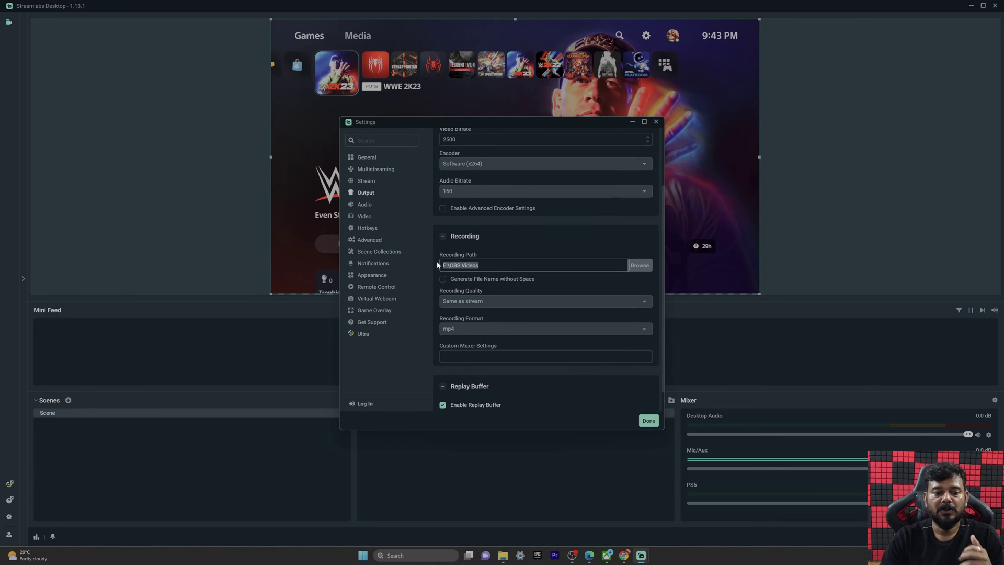
pyautogui.click(364, 216)
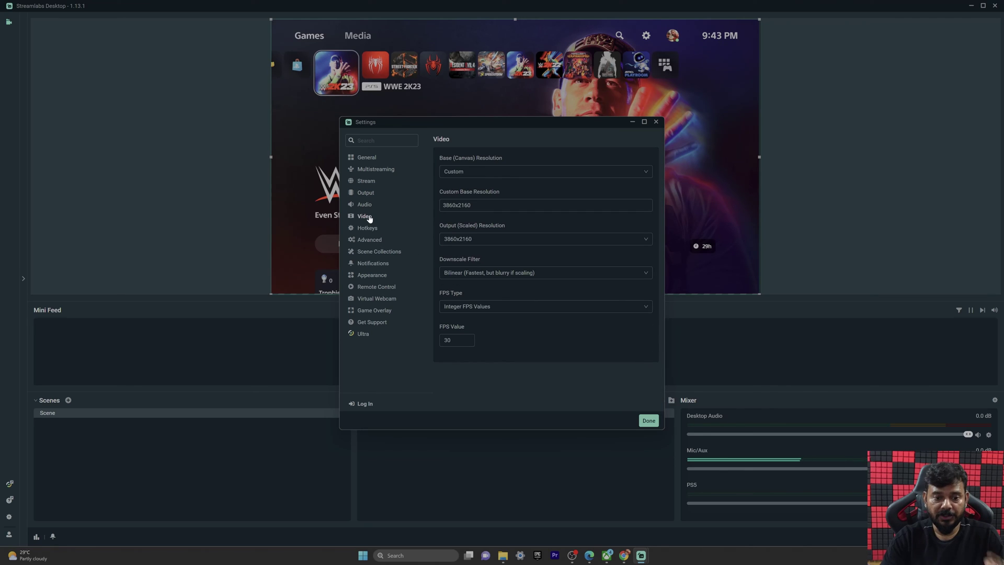
pyautogui.moveTo(473, 205); pyautogui.dragTo(434, 200)
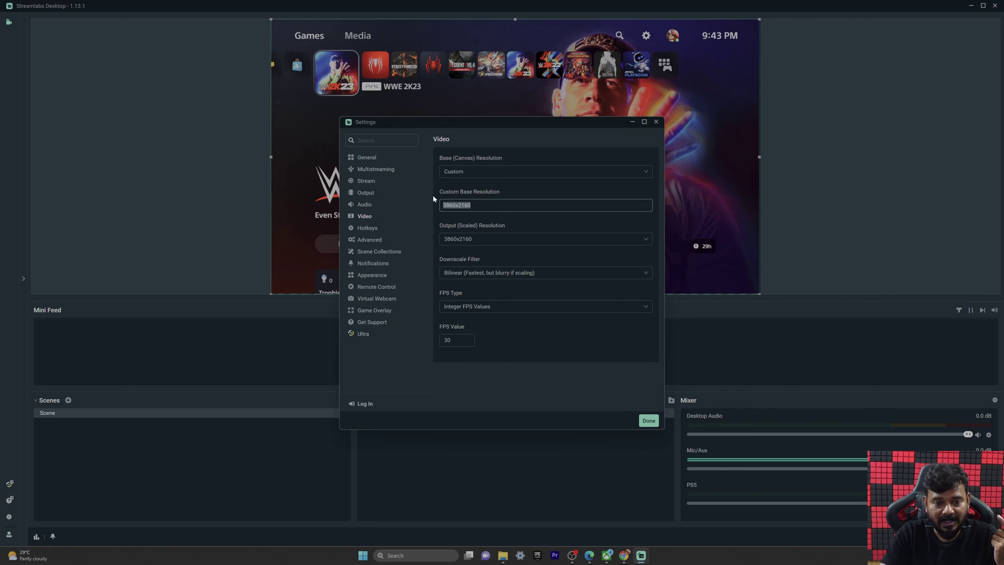
pyautogui.click(649, 420)
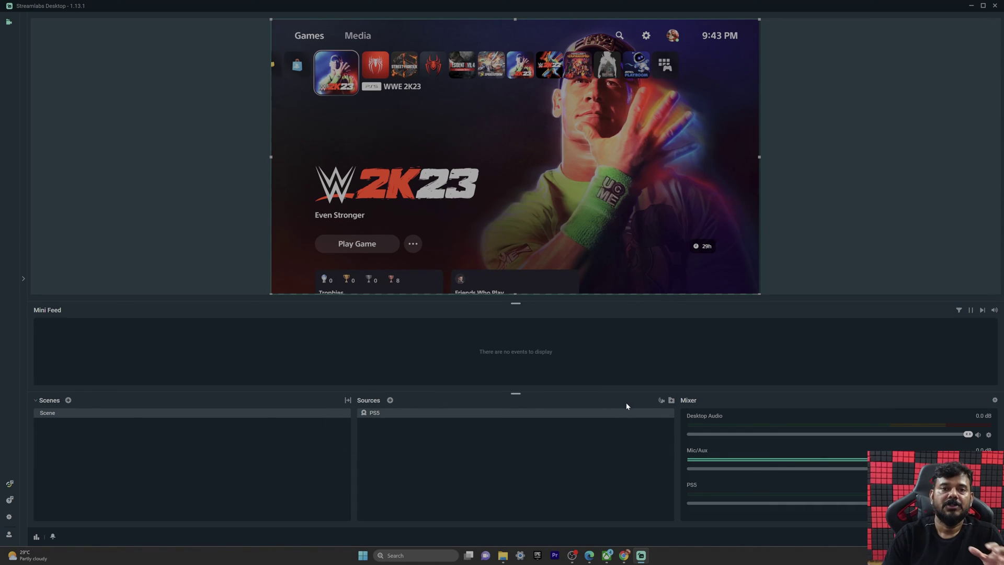